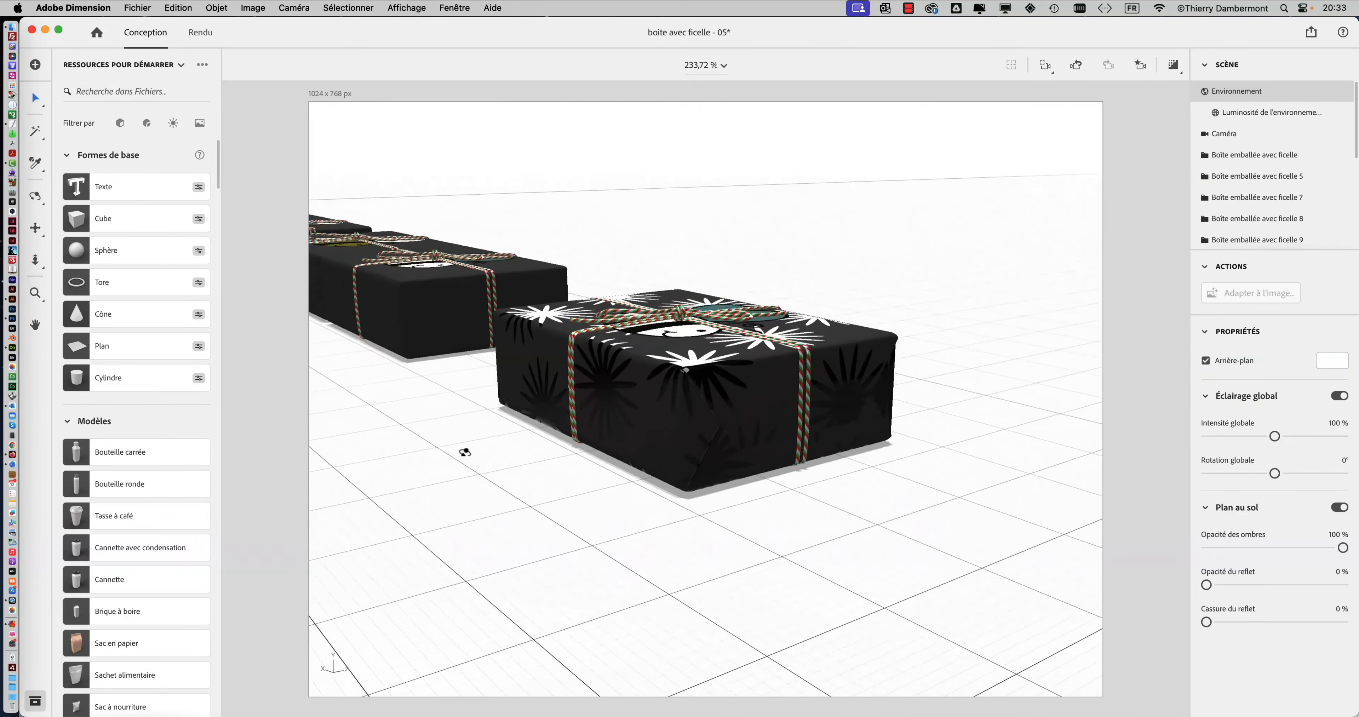
- Capture a screenshot of the black flowered gift box seen from above, with its bee and flowers catching the light
drag(464, 452, 547, 439)
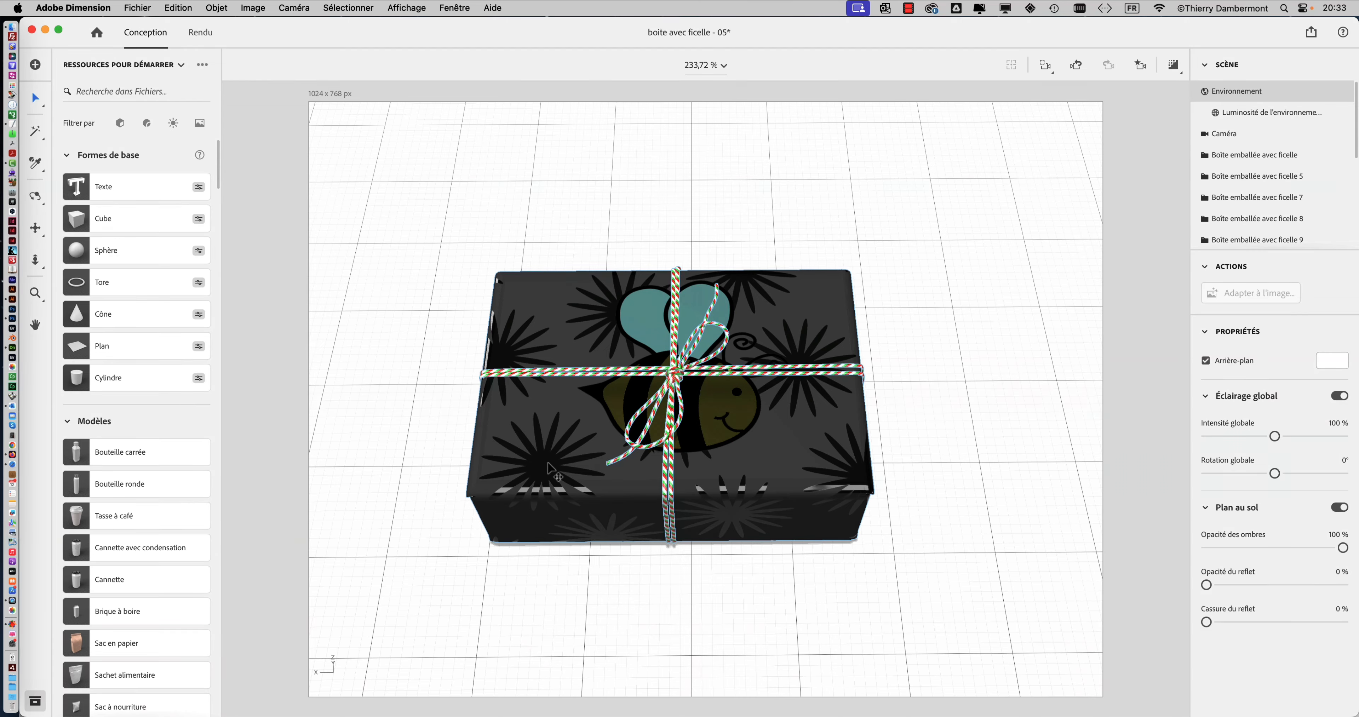
middle_drag(548, 468, 558, 540)
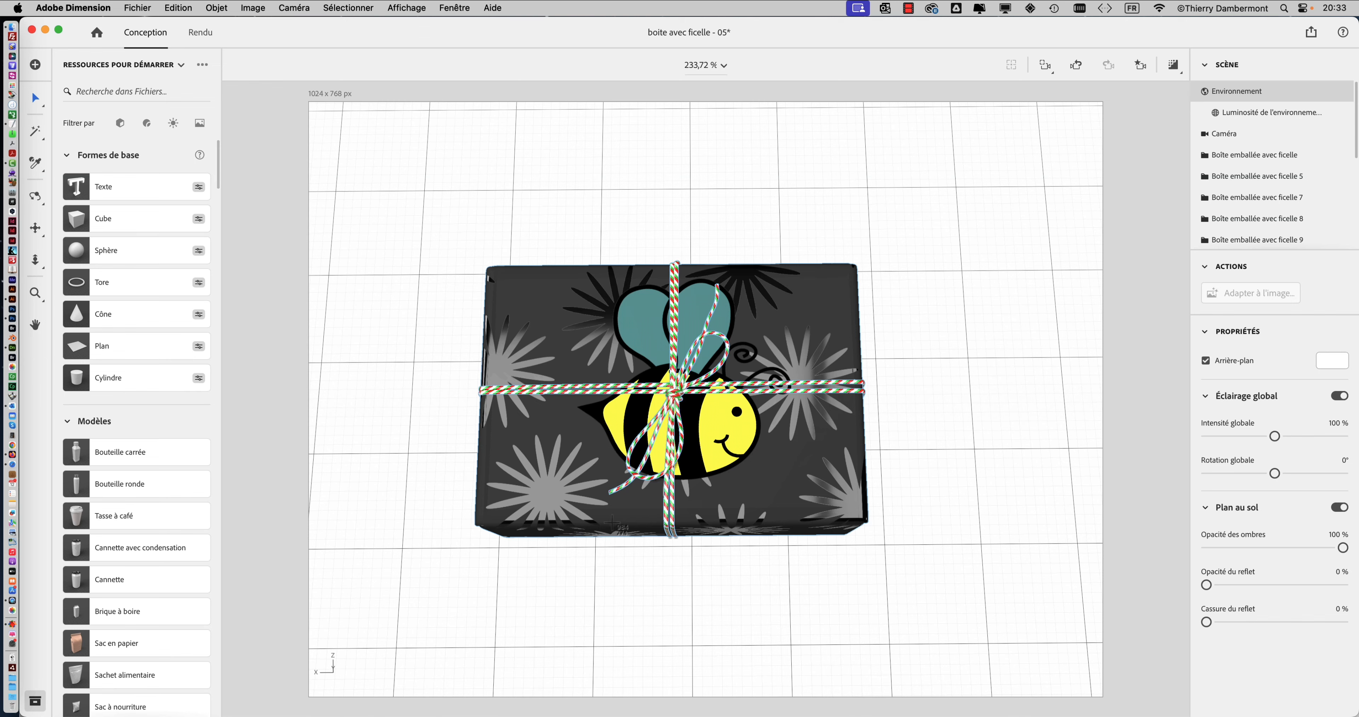
key(super+shift+3)
- Set the base colour of the Mat material on the Boîte object of "Boîte emballée avec ficelle" to blue, RGB 79, 165, 227
right_drag(756, 312, 615, 393)
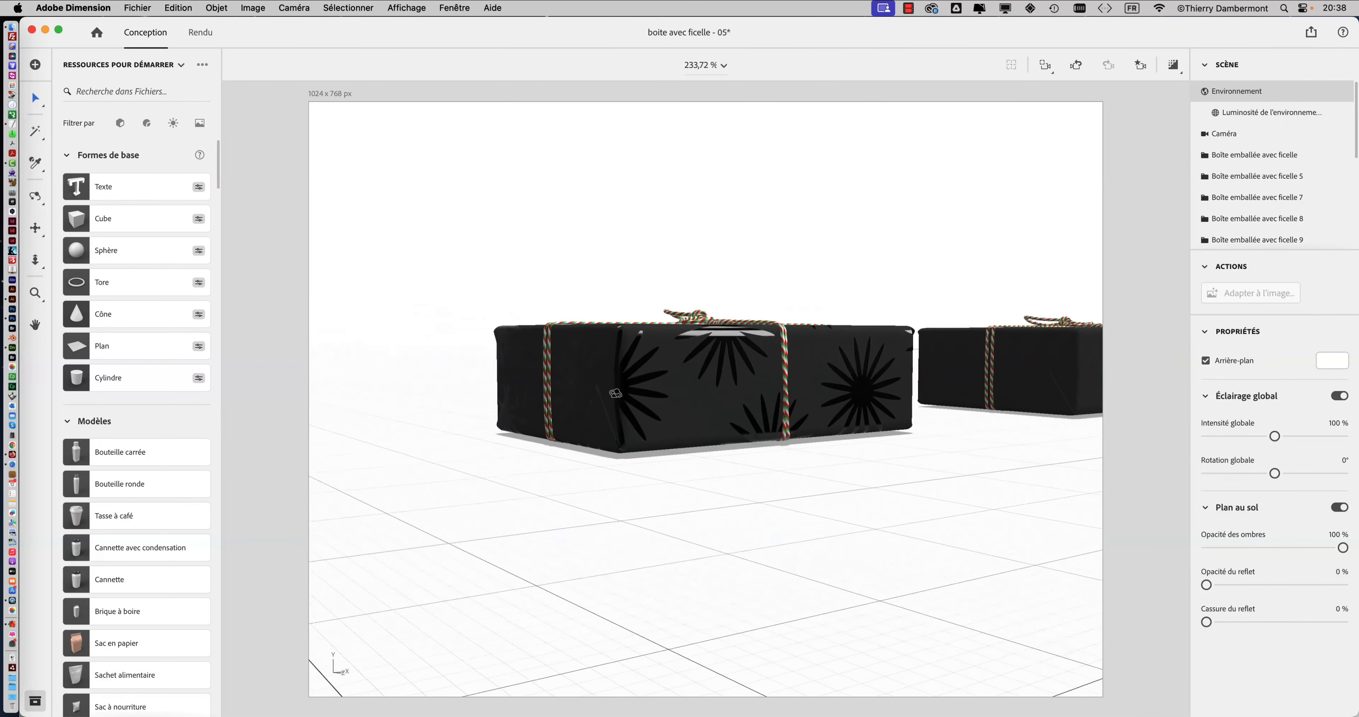
mouse_move(725, 430)
right_down()
mouse_move(622, 447)
mouse_move(710, 465)
mouse_move(667, 476)
right_up()
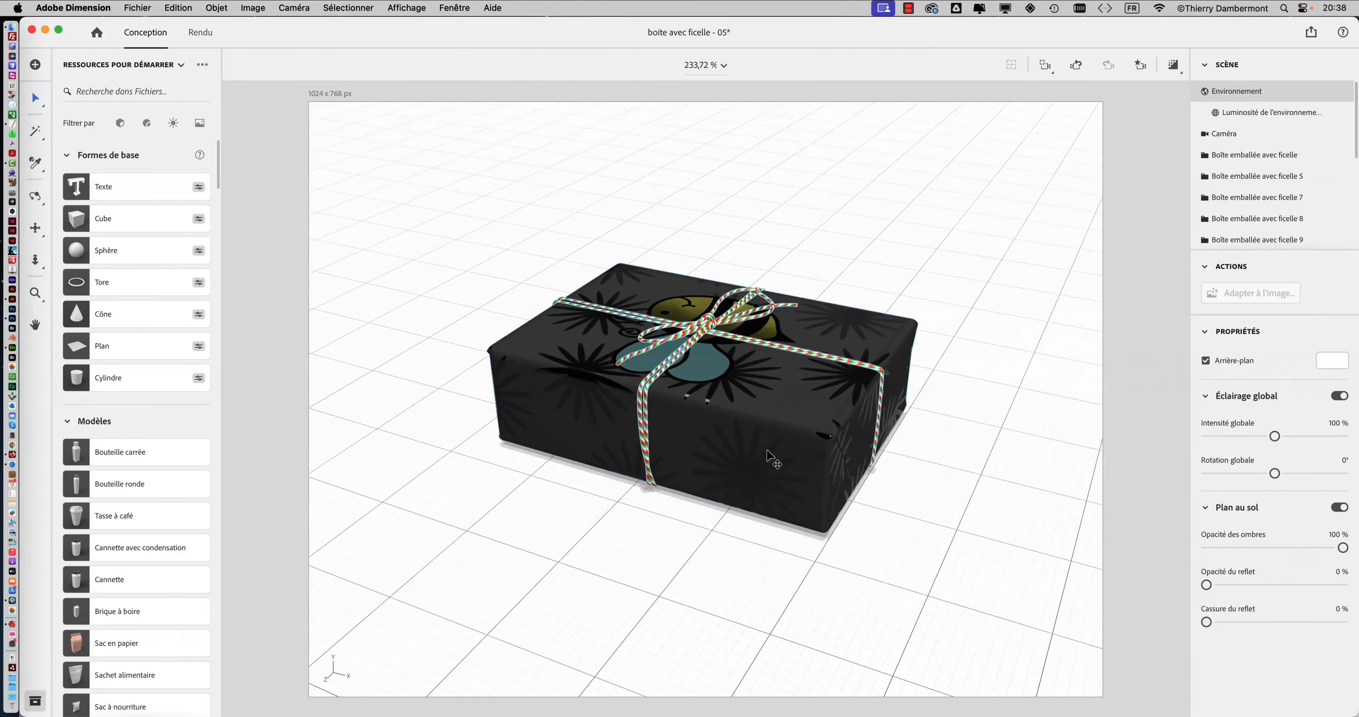
right_drag(767, 457, 566, 532)
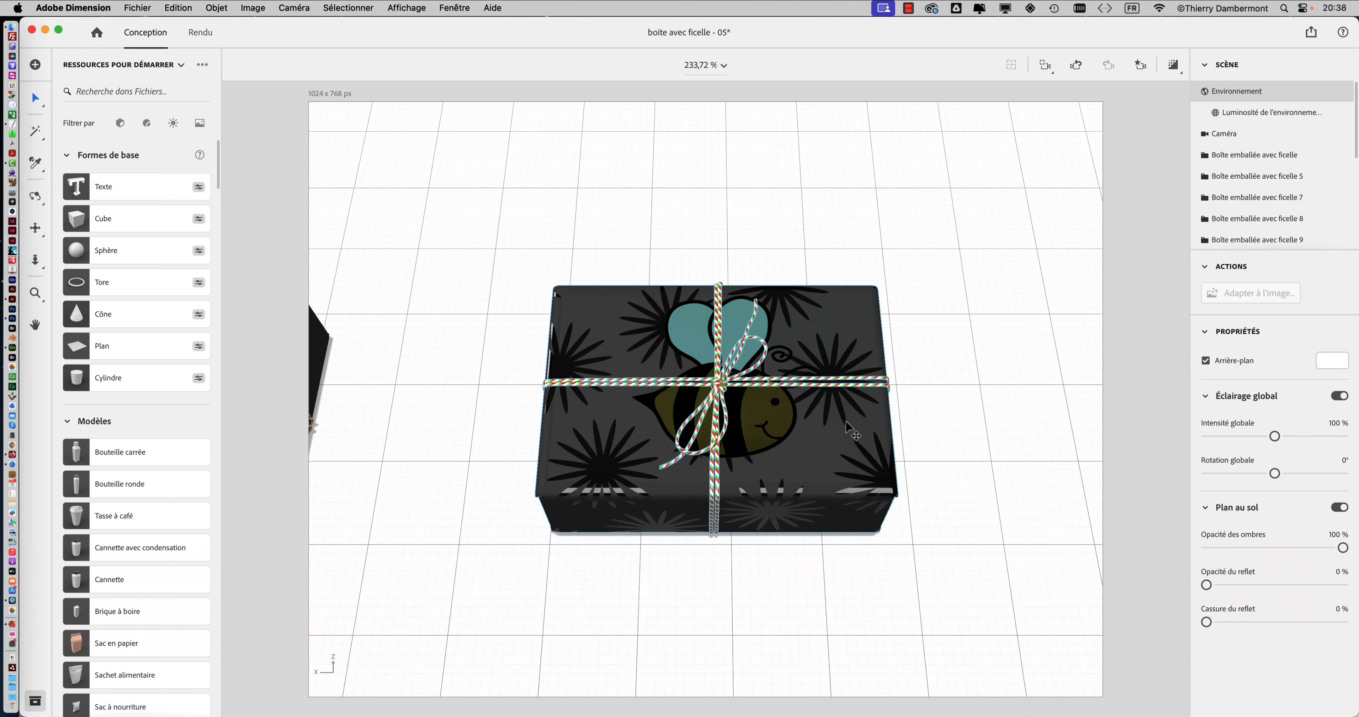
click(1230, 170)
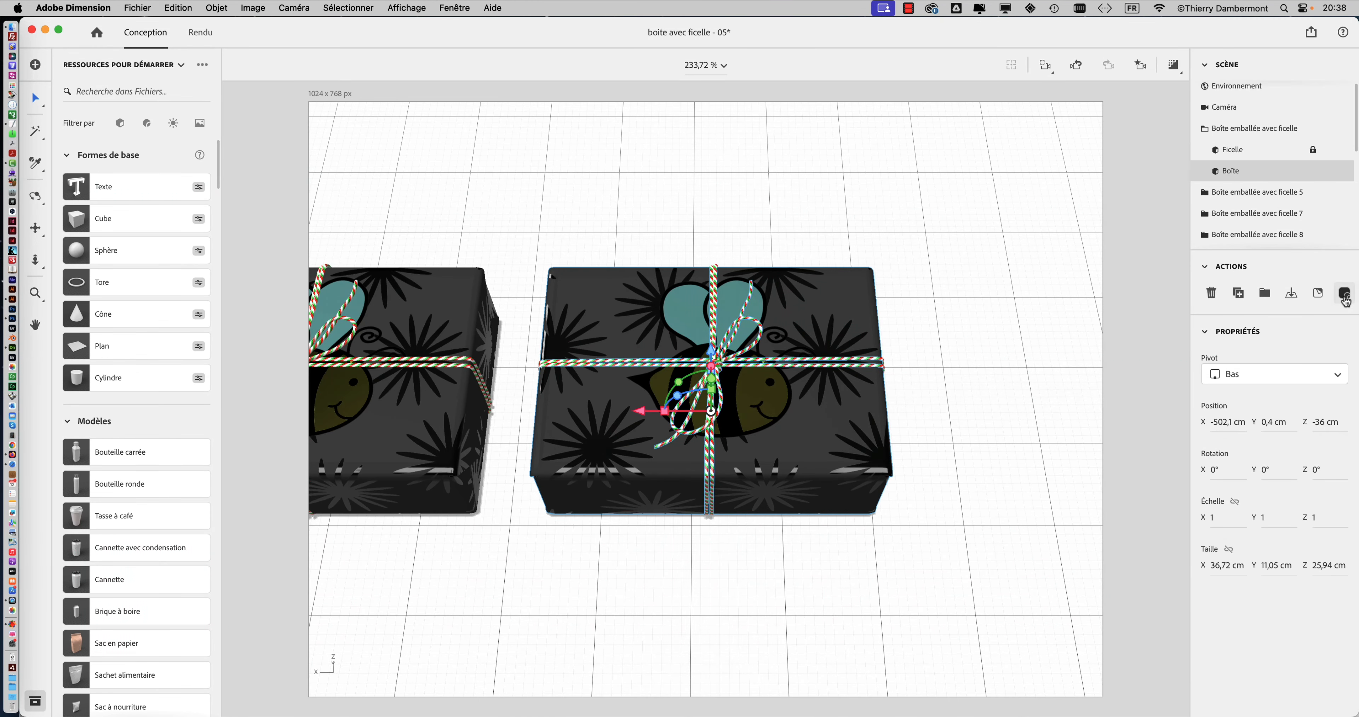
click(1343, 295)
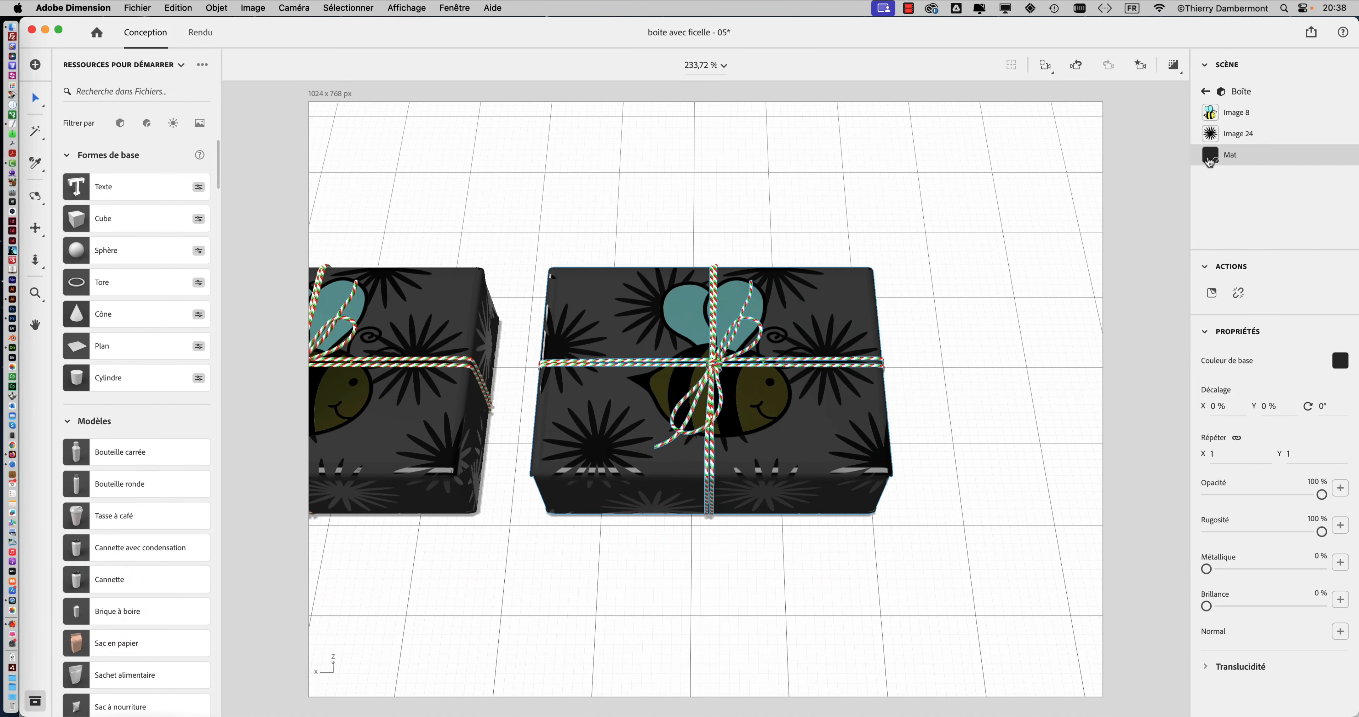
click(1339, 361)
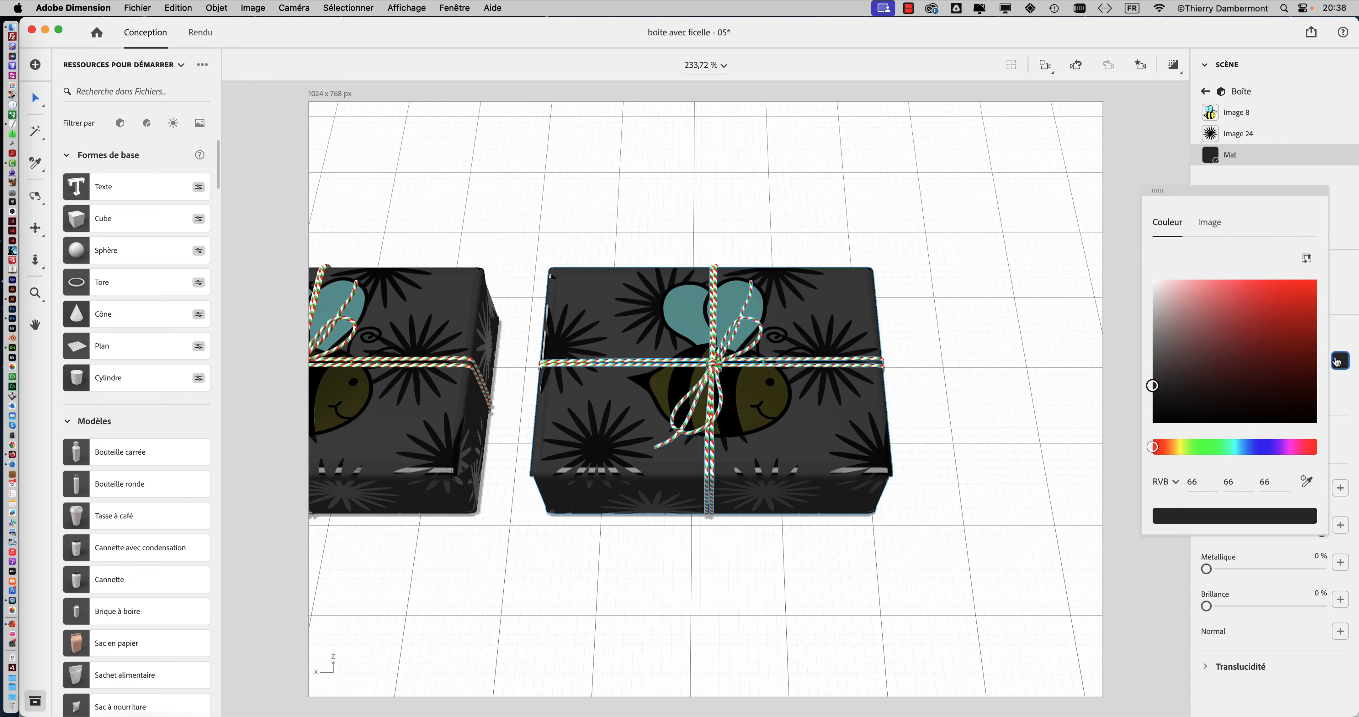
click(1243, 318)
drag(1242, 318, 1260, 296)
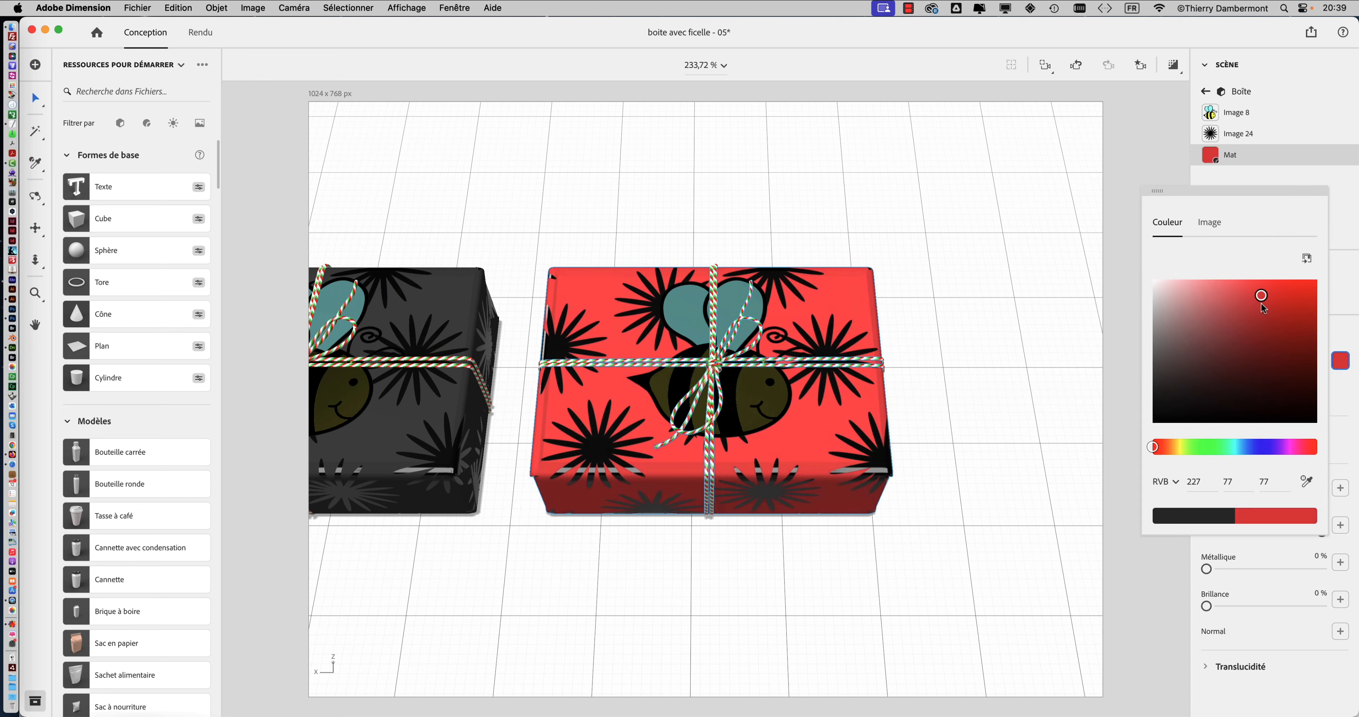
click(1246, 451)
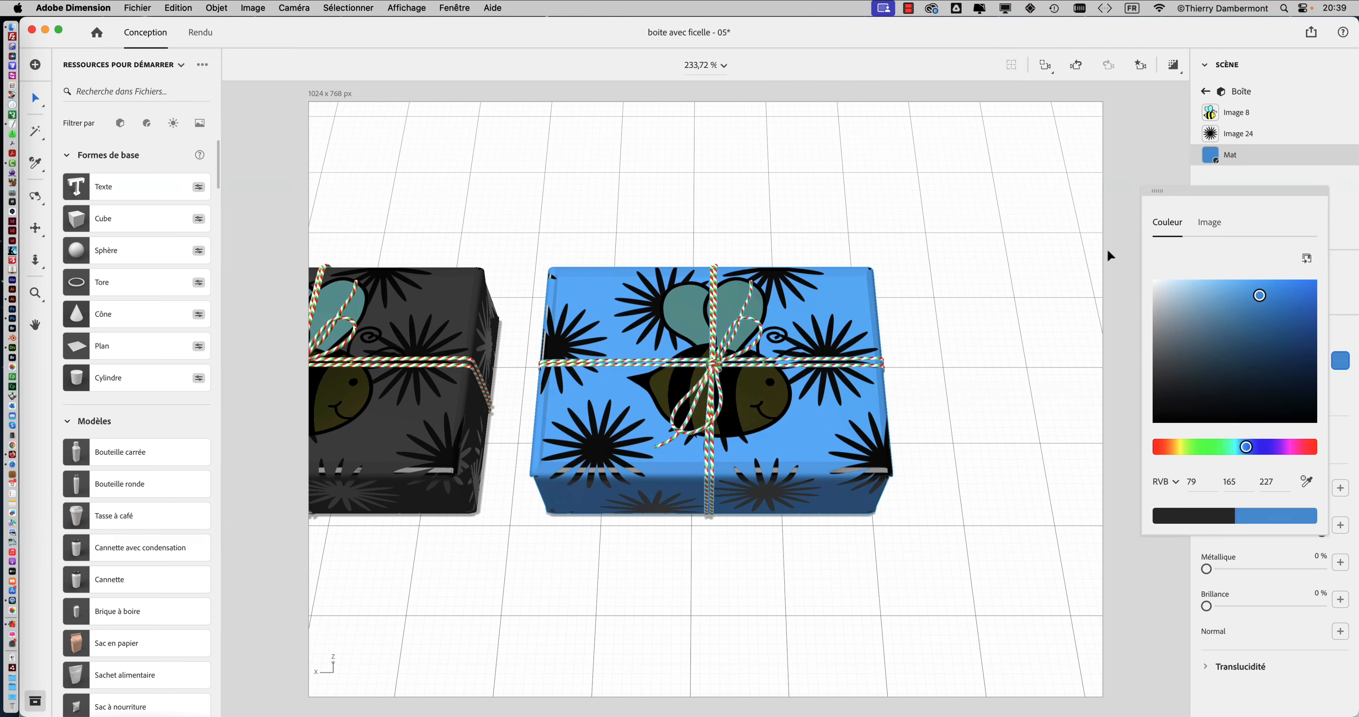
- Examine the black flowers on the blue box from several angles and look up the RGB values of the Mat base colour
click(938, 294)
right_drag(937, 295, 928, 400)
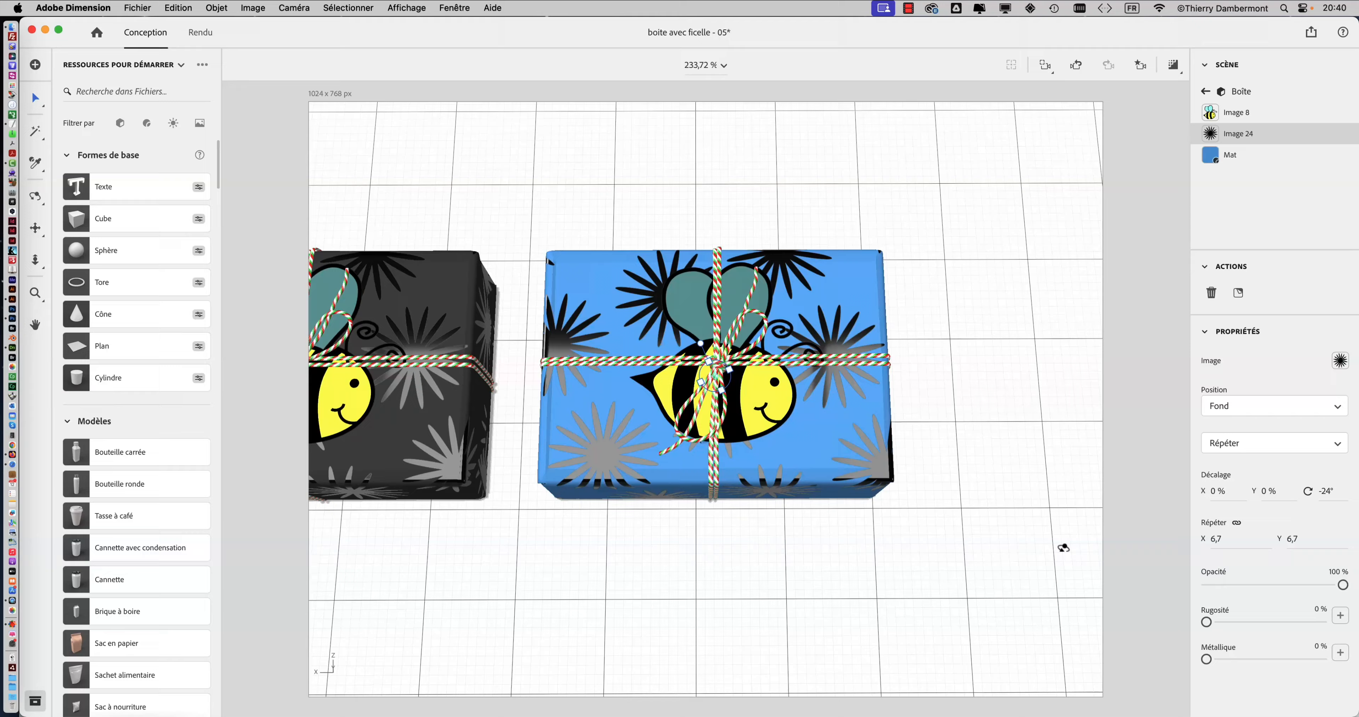
right_drag(1061, 550, 946, 445)
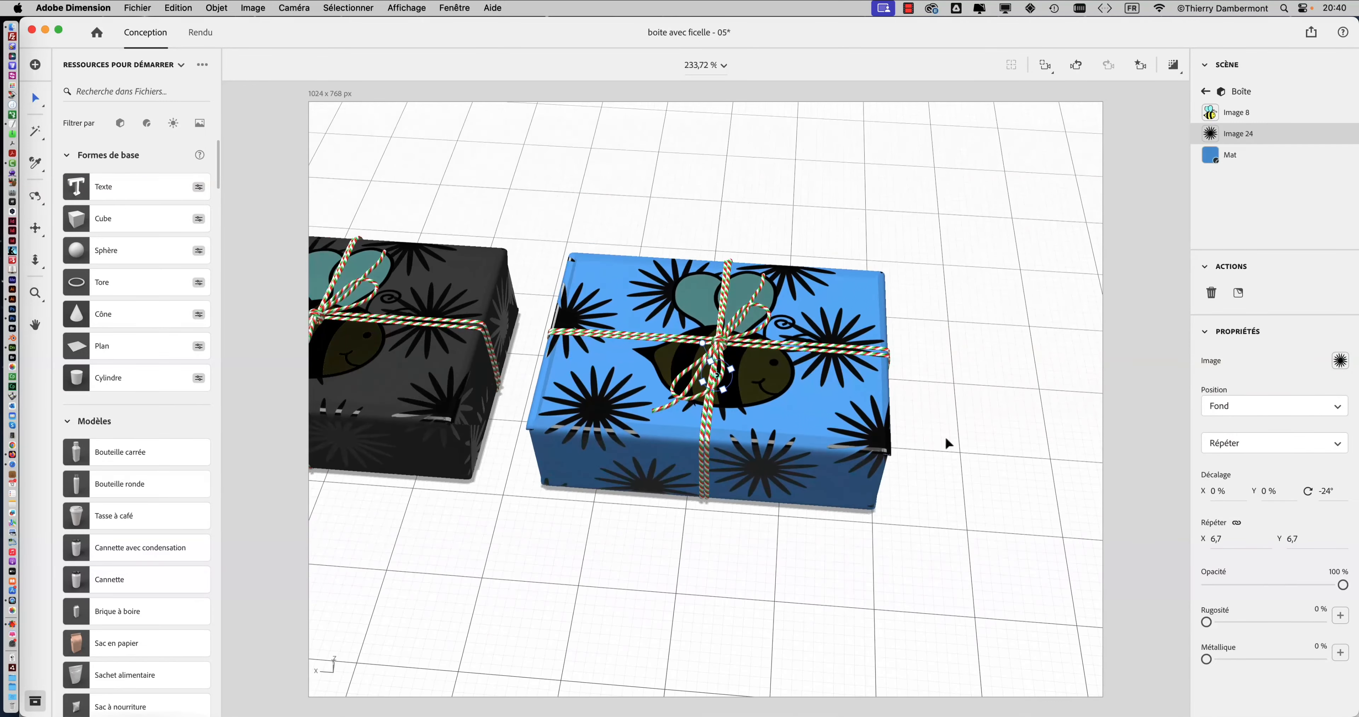
right_drag(935, 553, 809, 555)
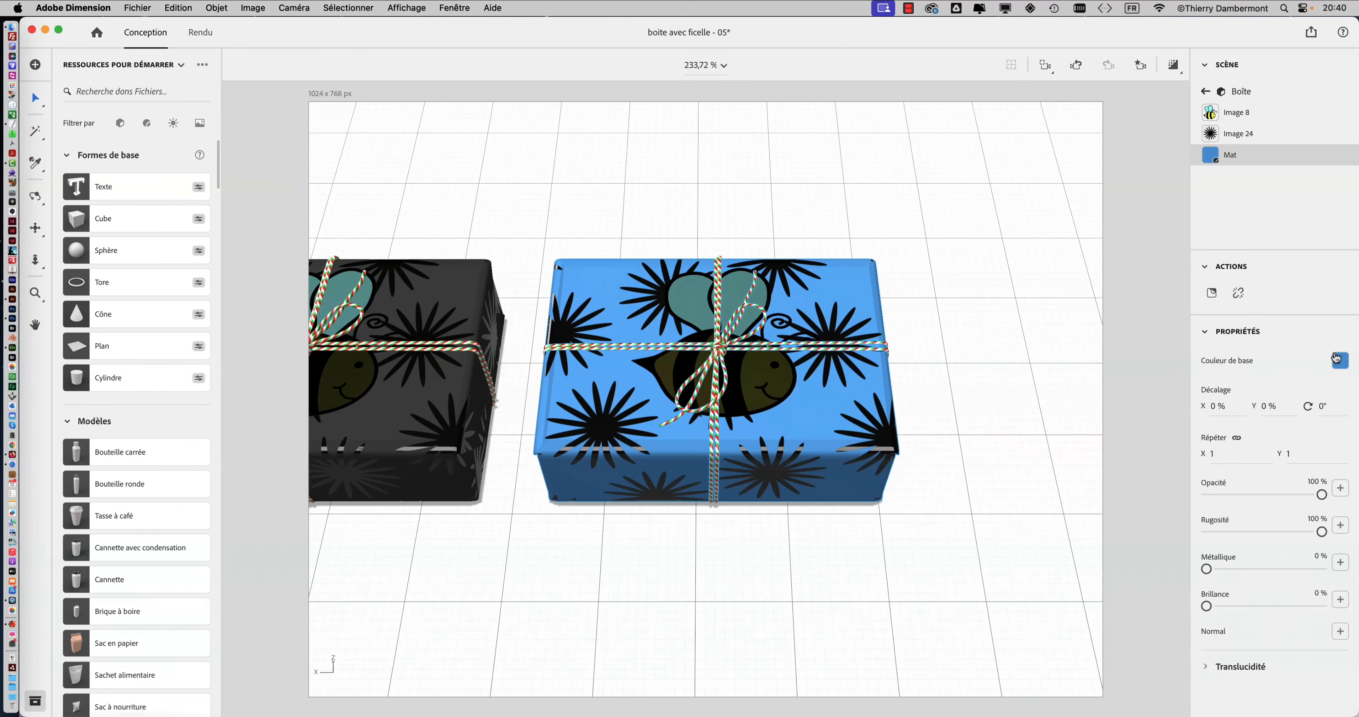
click(1338, 359)
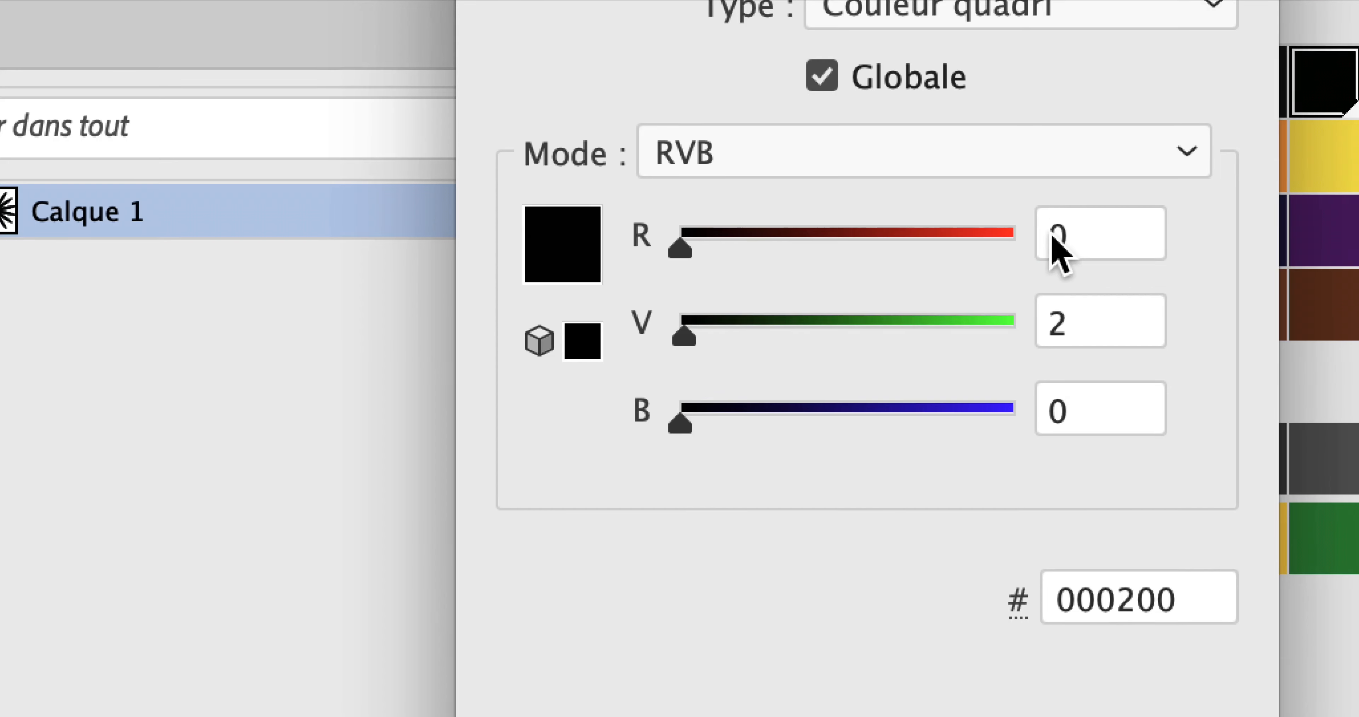
- In Illustrator, fill the fleur-01.ai flower with a new global swatch of R 79, V 165, B 227
double_click(1053, 238)
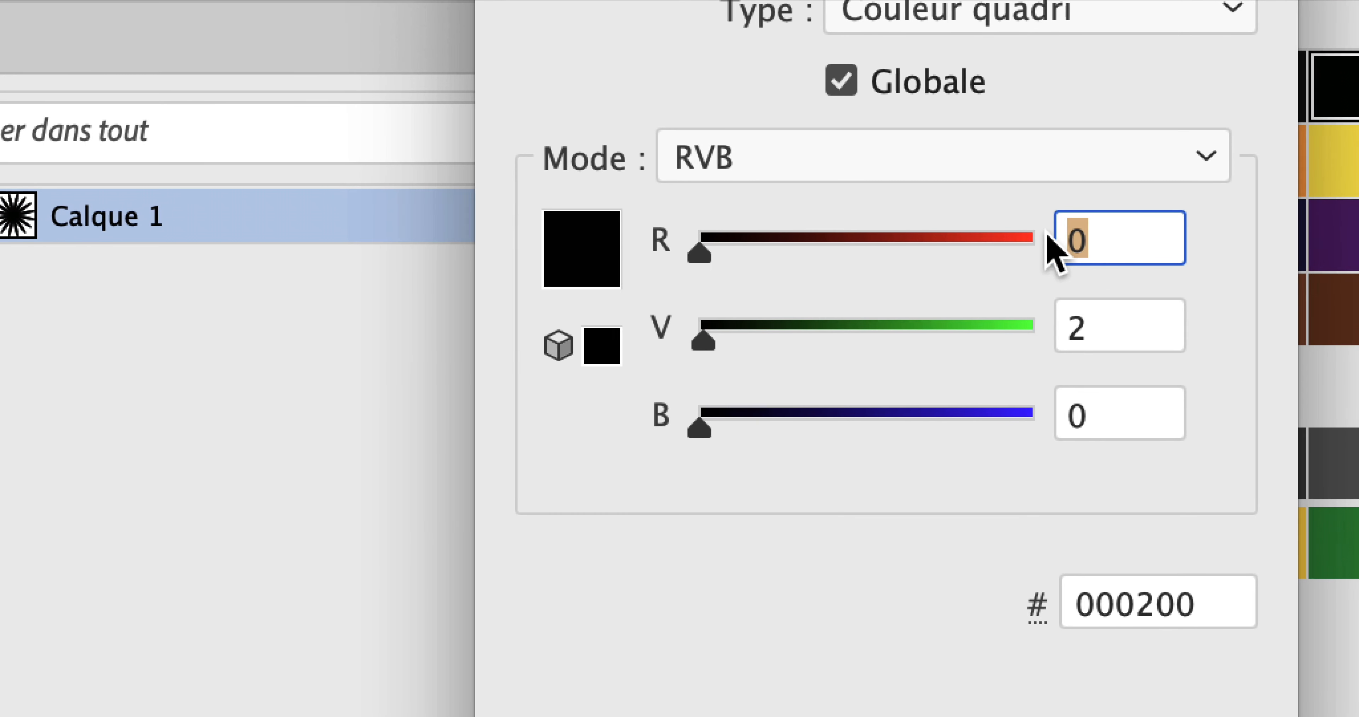
text(79)
key(Tab)
text(165)
key(Tab)
text(227)
key(Tab)
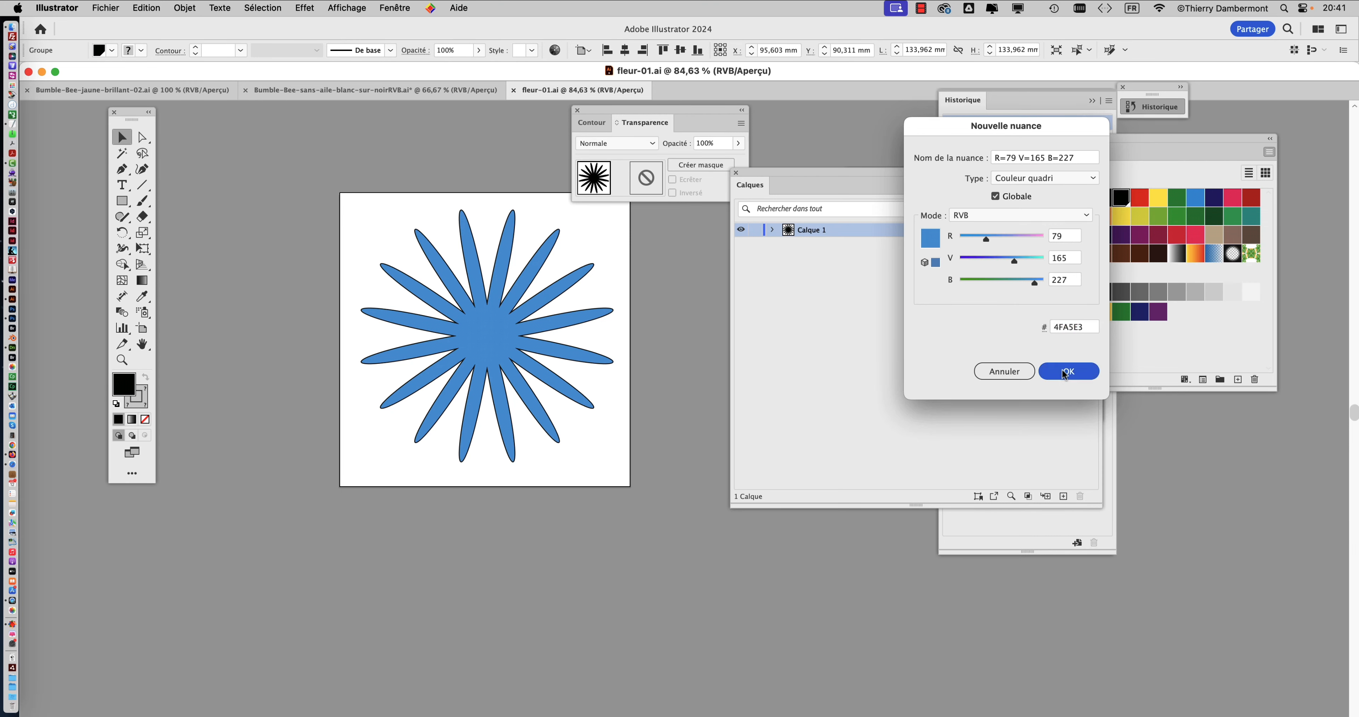
click(1065, 371)
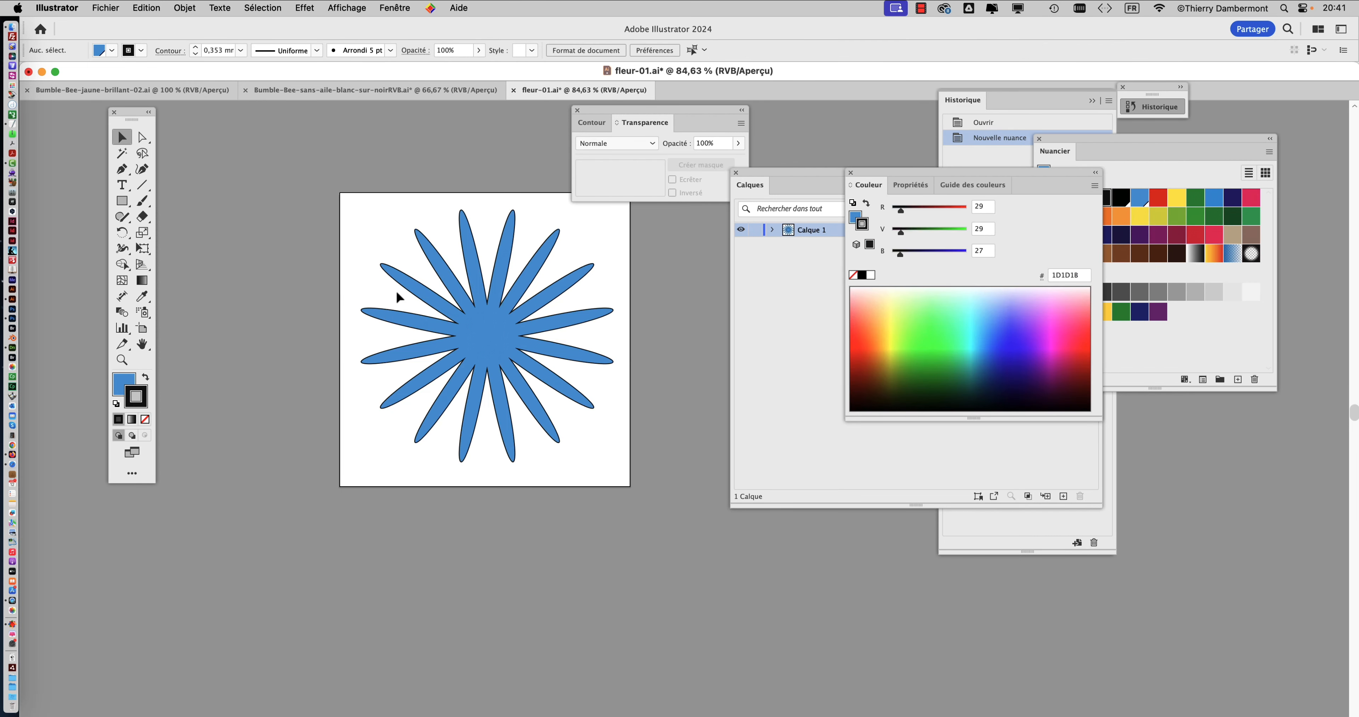
- Remove the stroke from the blue flower and deselect it
key(super+1)
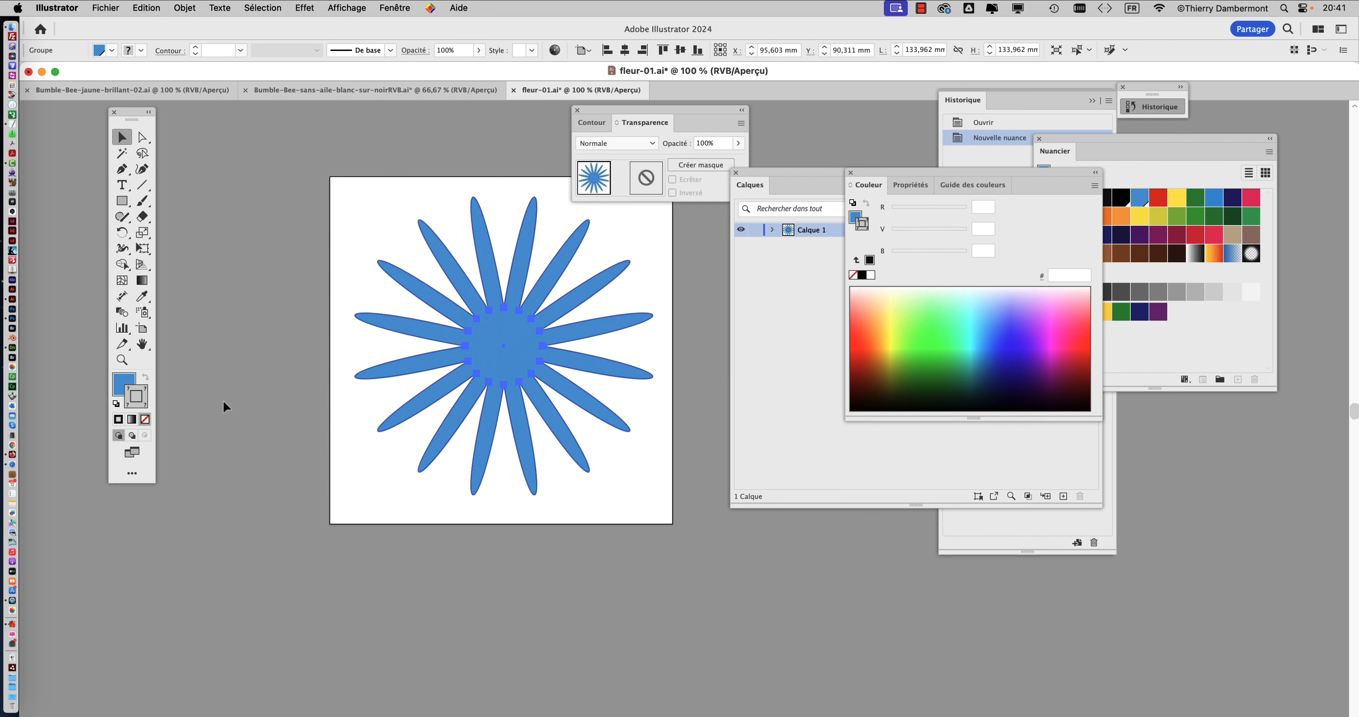
click(1153, 345)
click(1047, 198)
key(super+shift+a)
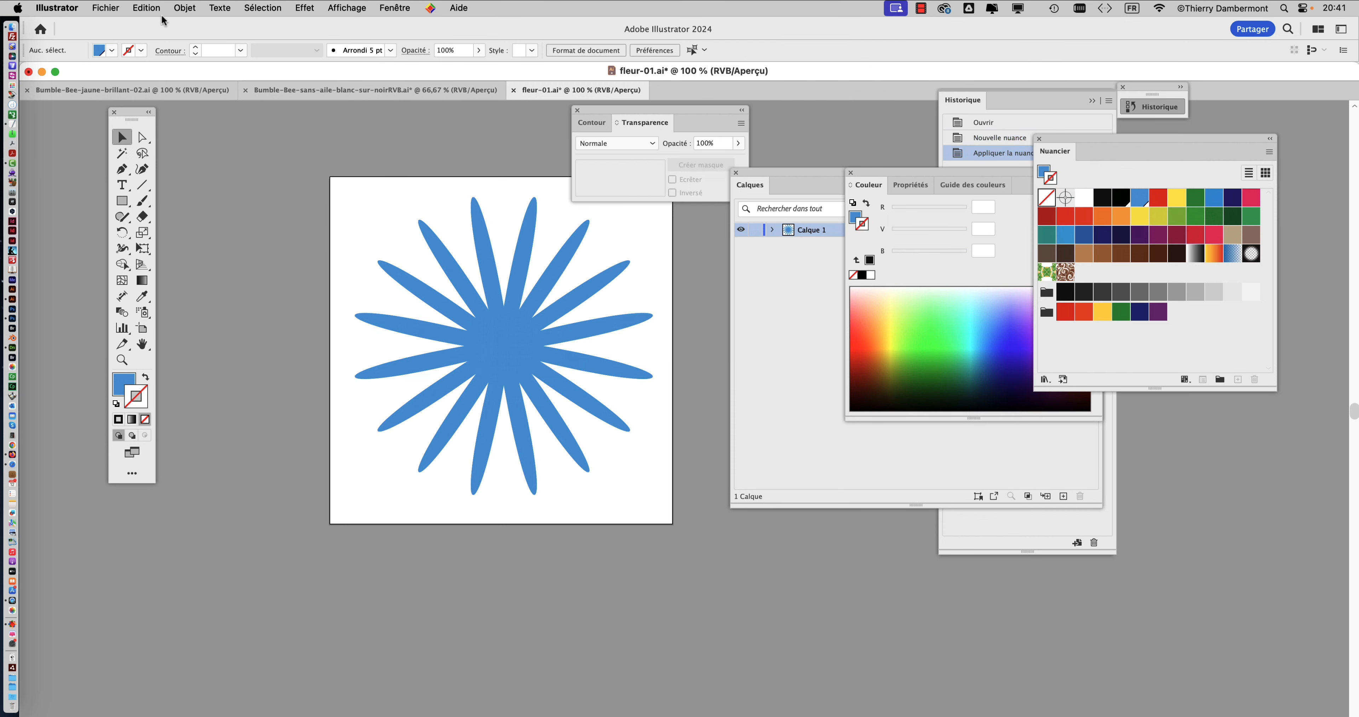
- Save the flower artwork as fleur-01-bleue.ai in the "05 - fleur en vernis seul" folder with the default Illustrator options
click(115, 6)
click(128, 152)
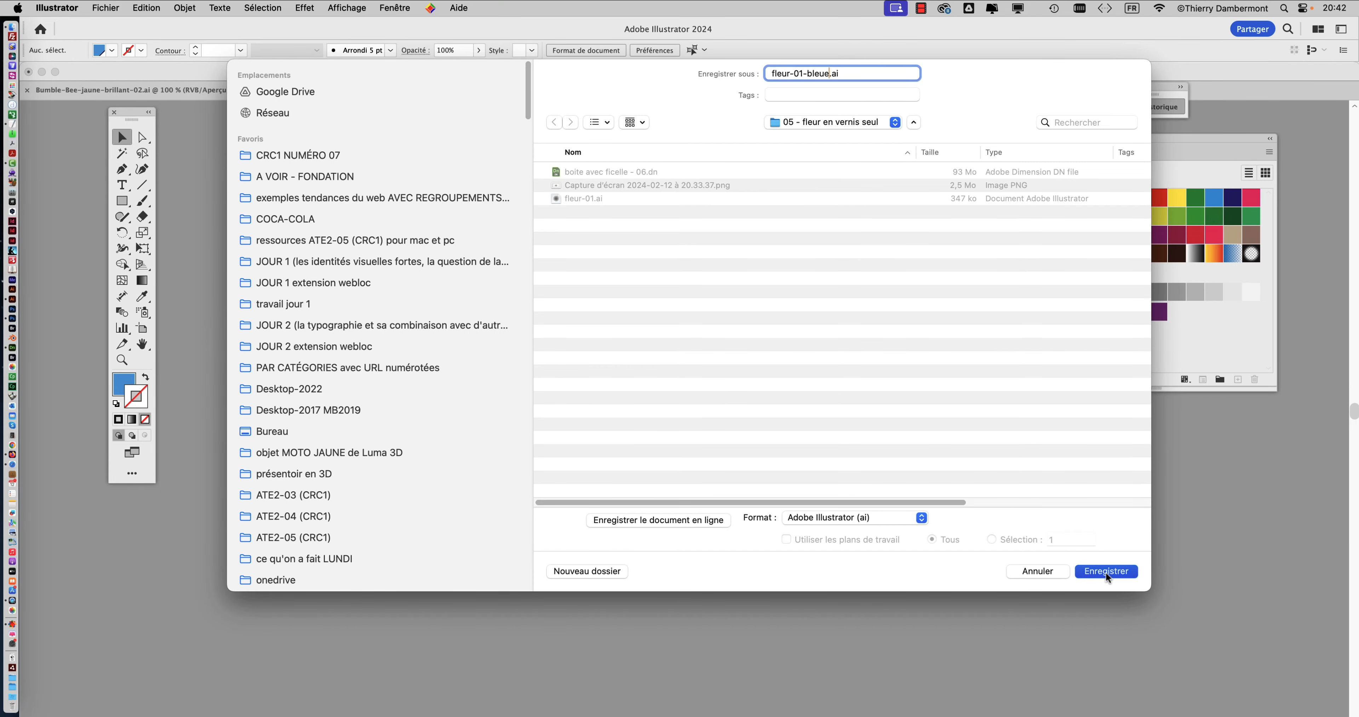
click(1106, 570)
key(Return)
- Switch to Adobe Dimension and replace the blue box's black flower image with fleur-01-bleue.ai
key(super+Tab)
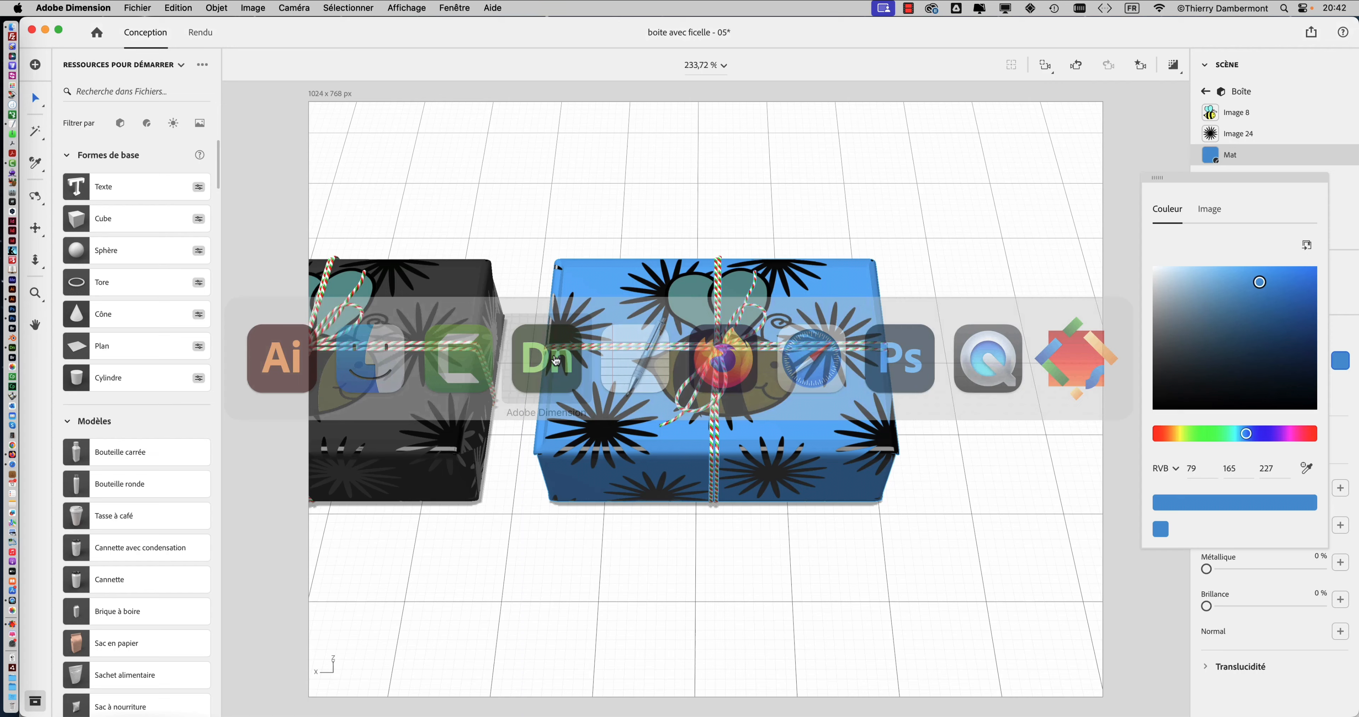
click(1087, 203)
click(1236, 138)
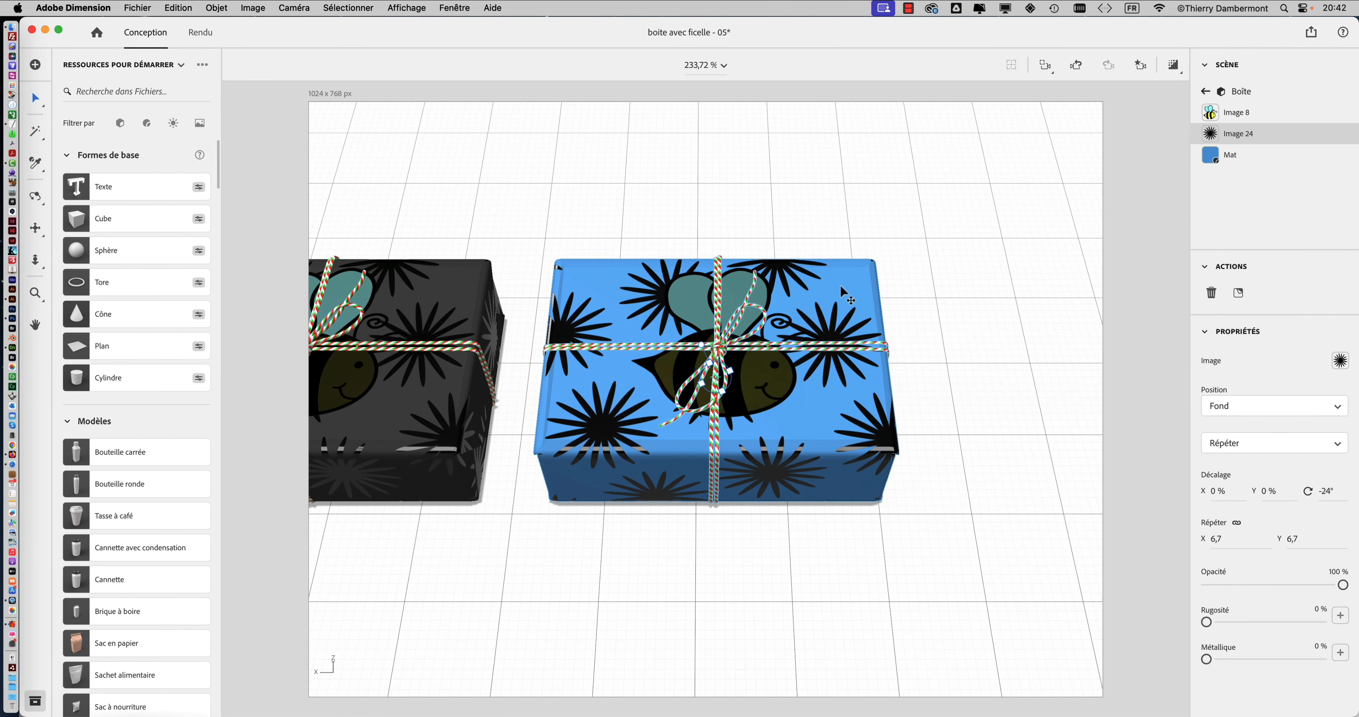
click(1339, 362)
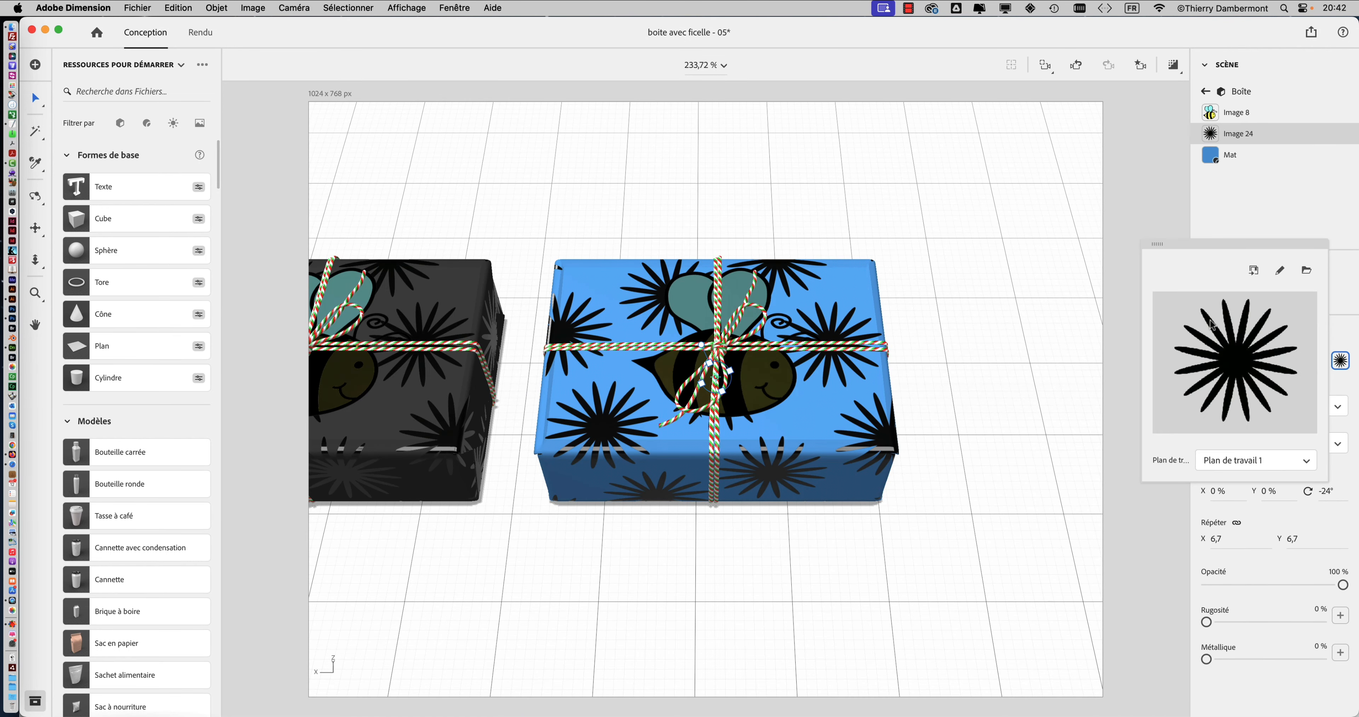
click(1305, 271)
click(567, 371)
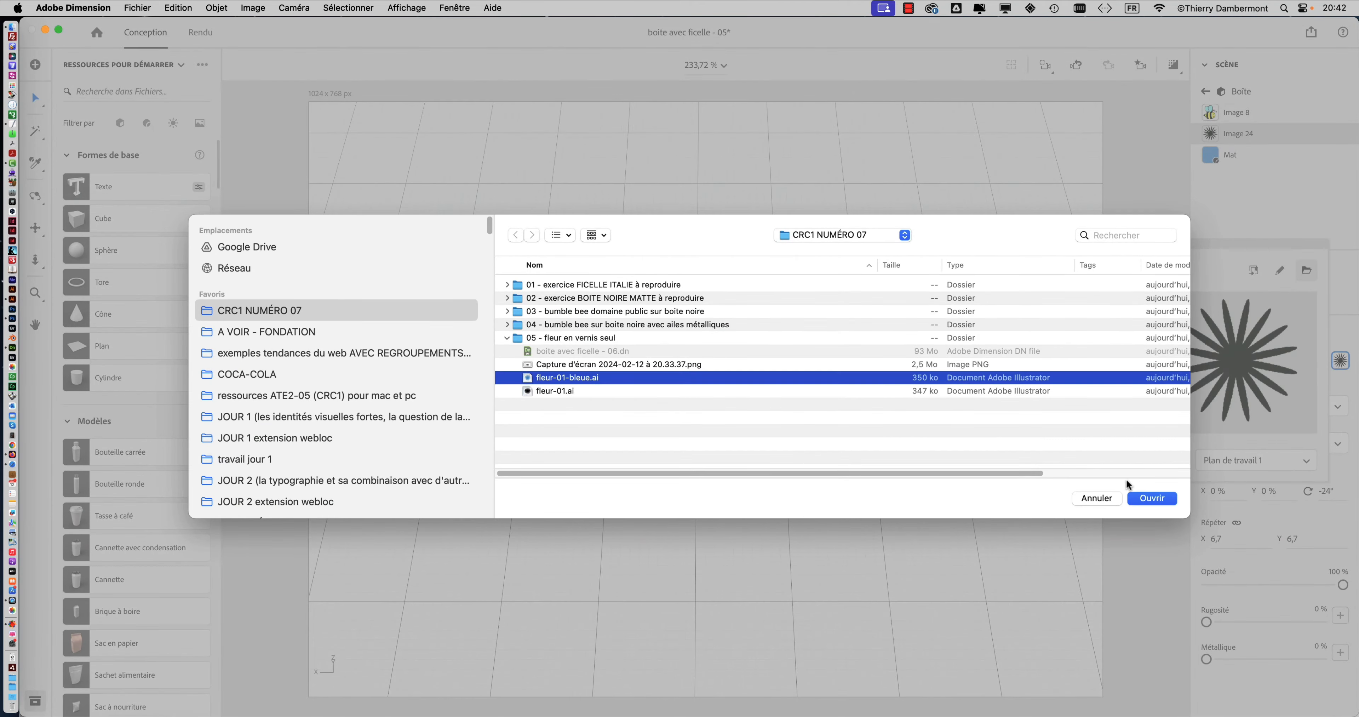
click(1168, 498)
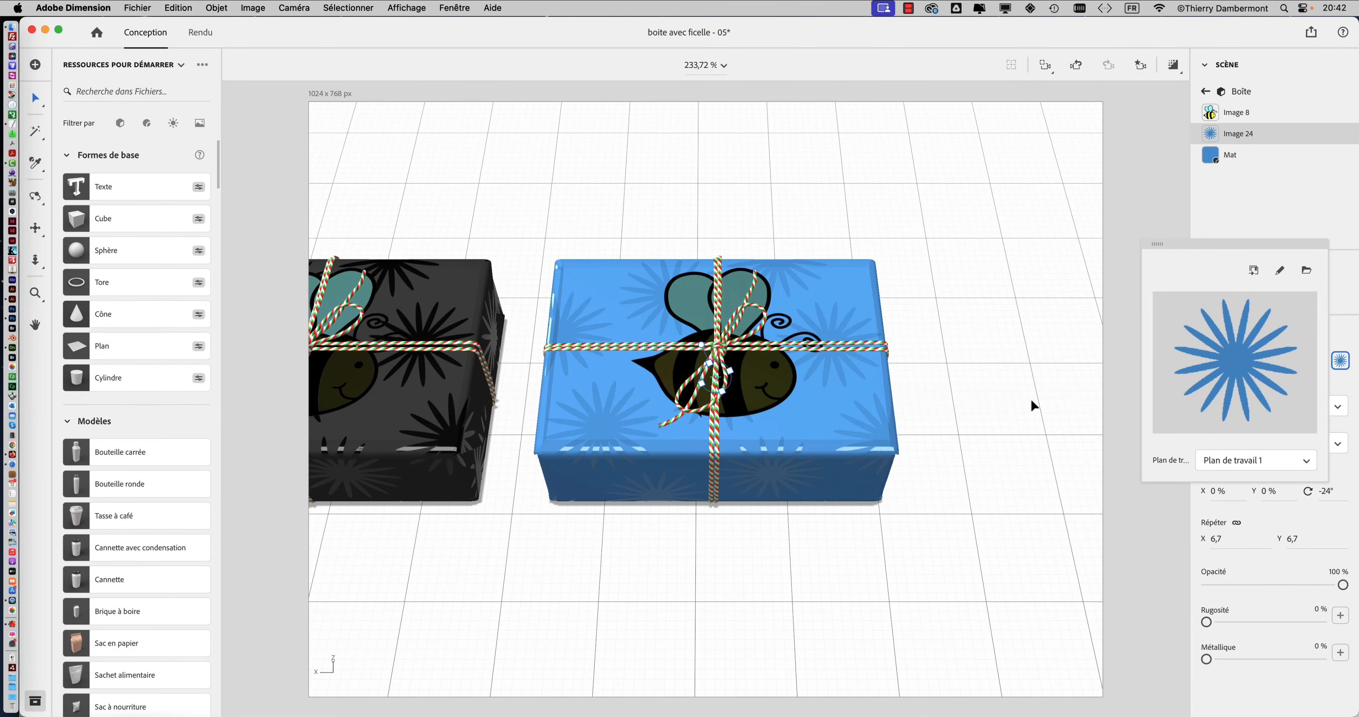
click(1047, 314)
right_drag(832, 465, 973, 473)
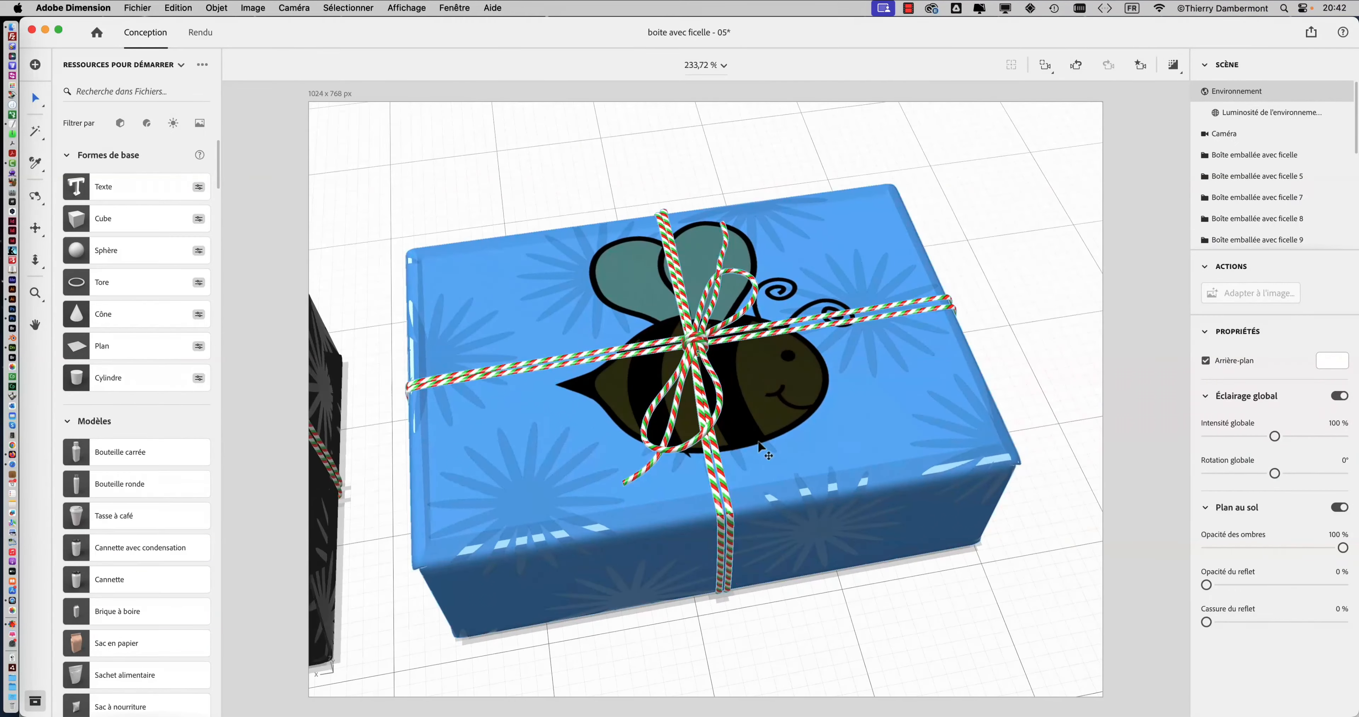
- Duplicate the black bee box without flowers and place the copy in front of the black flowered box, at about X -458.5 cm, Z -72.4 cm
middle_drag(597, 316, 738, 306)
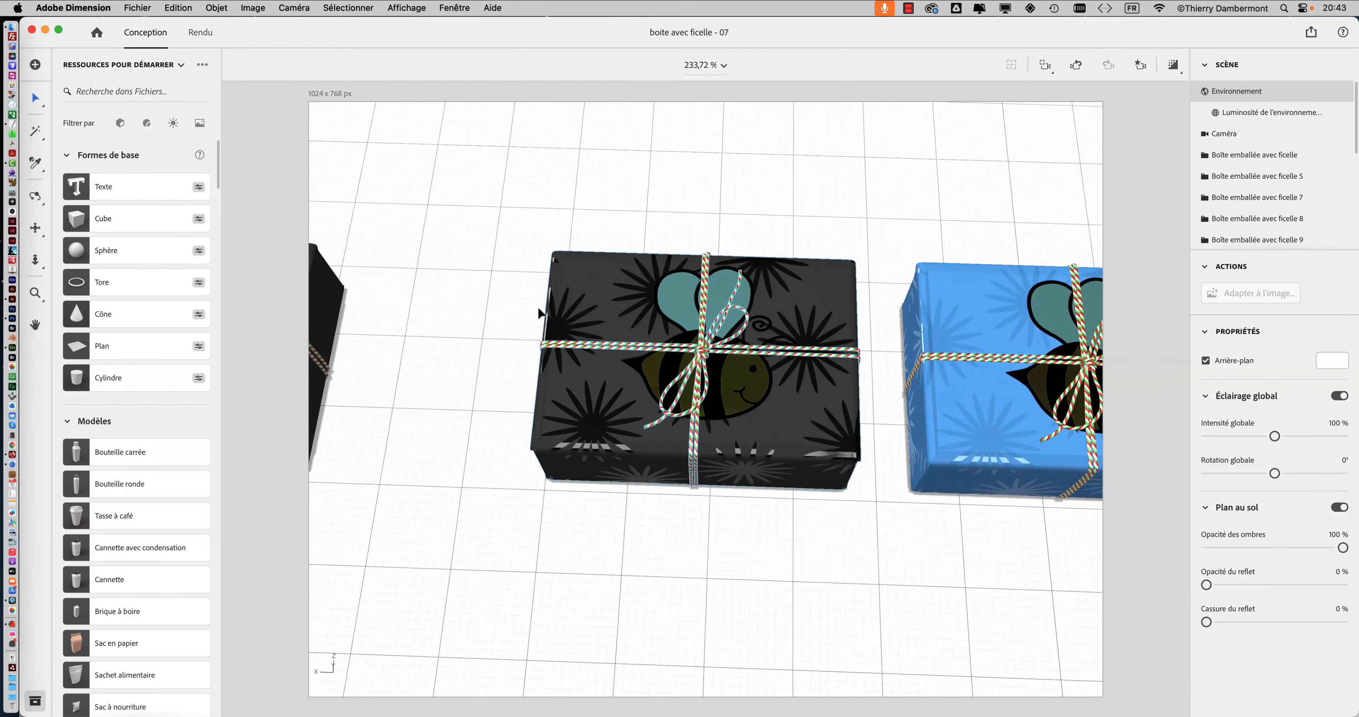
scroll(528, 309, down, 4)
middle_drag(481, 312, 937, 239)
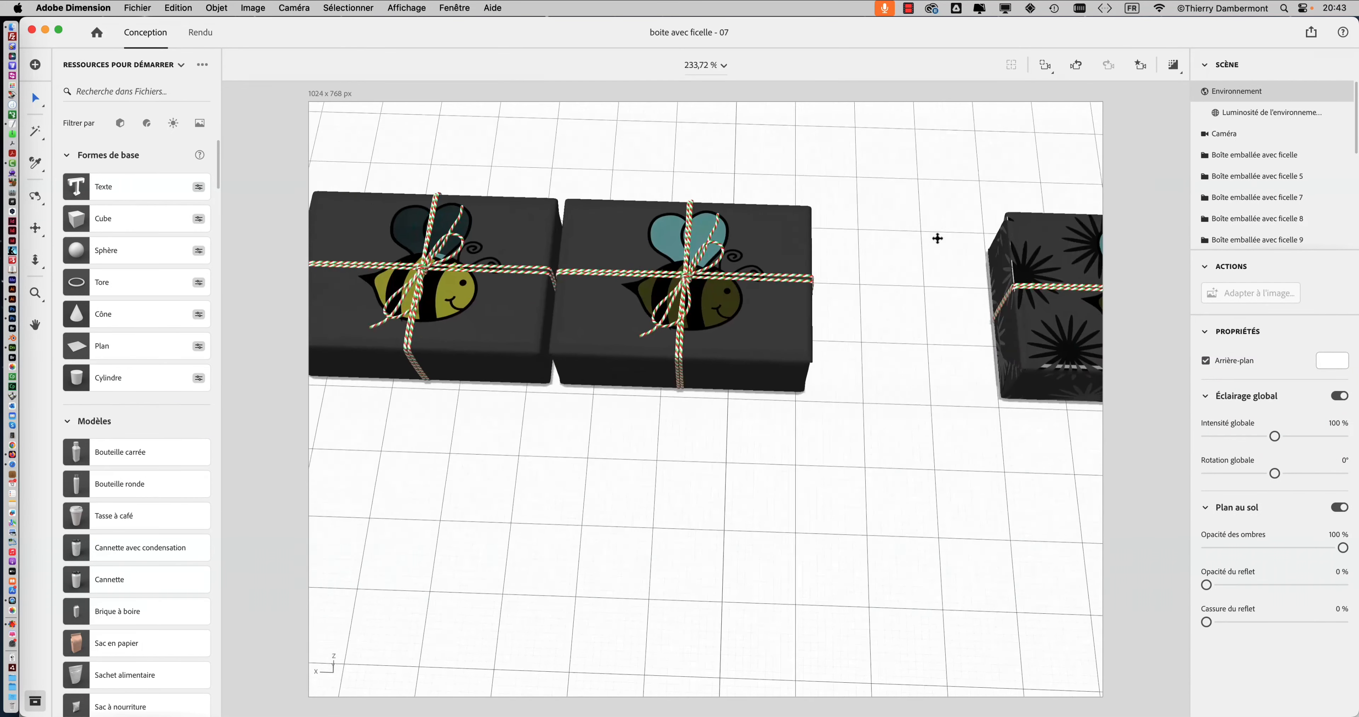
click(746, 239)
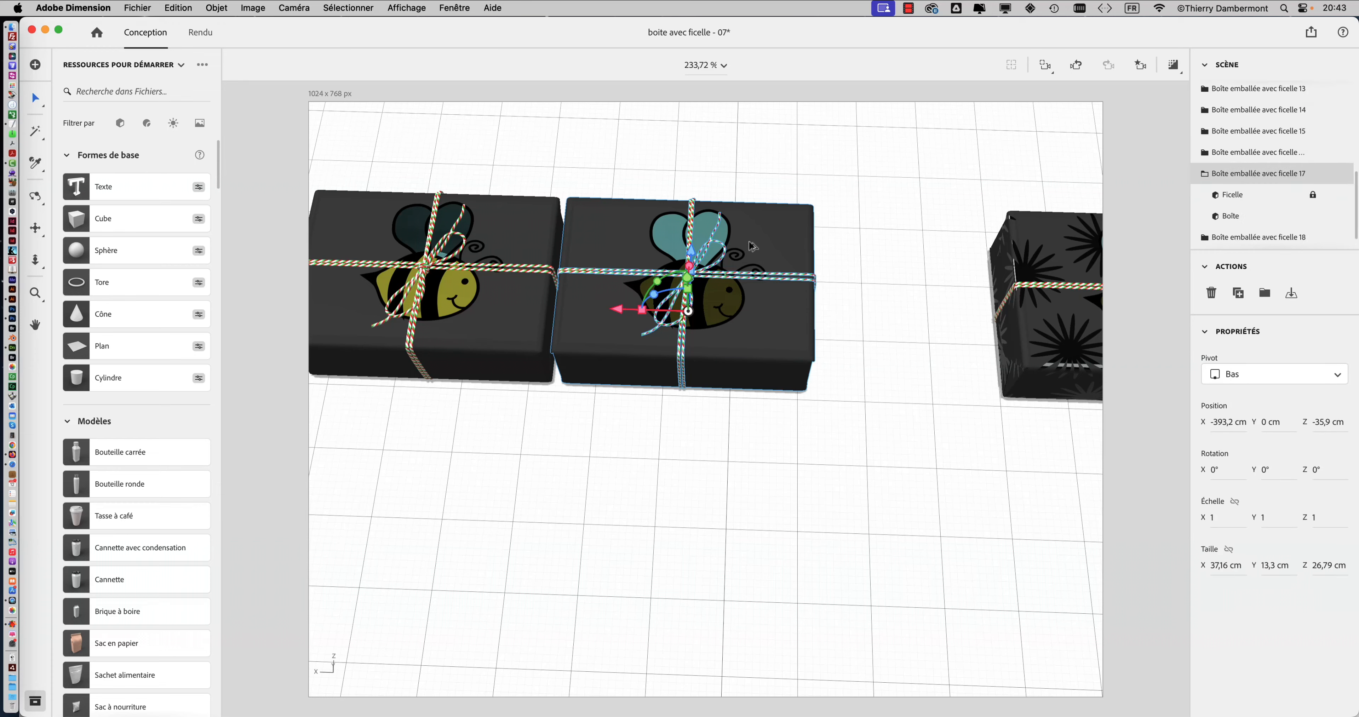
alt+drag(747, 239, 910, 531)
alt+drag(896, 414, 897, 414)
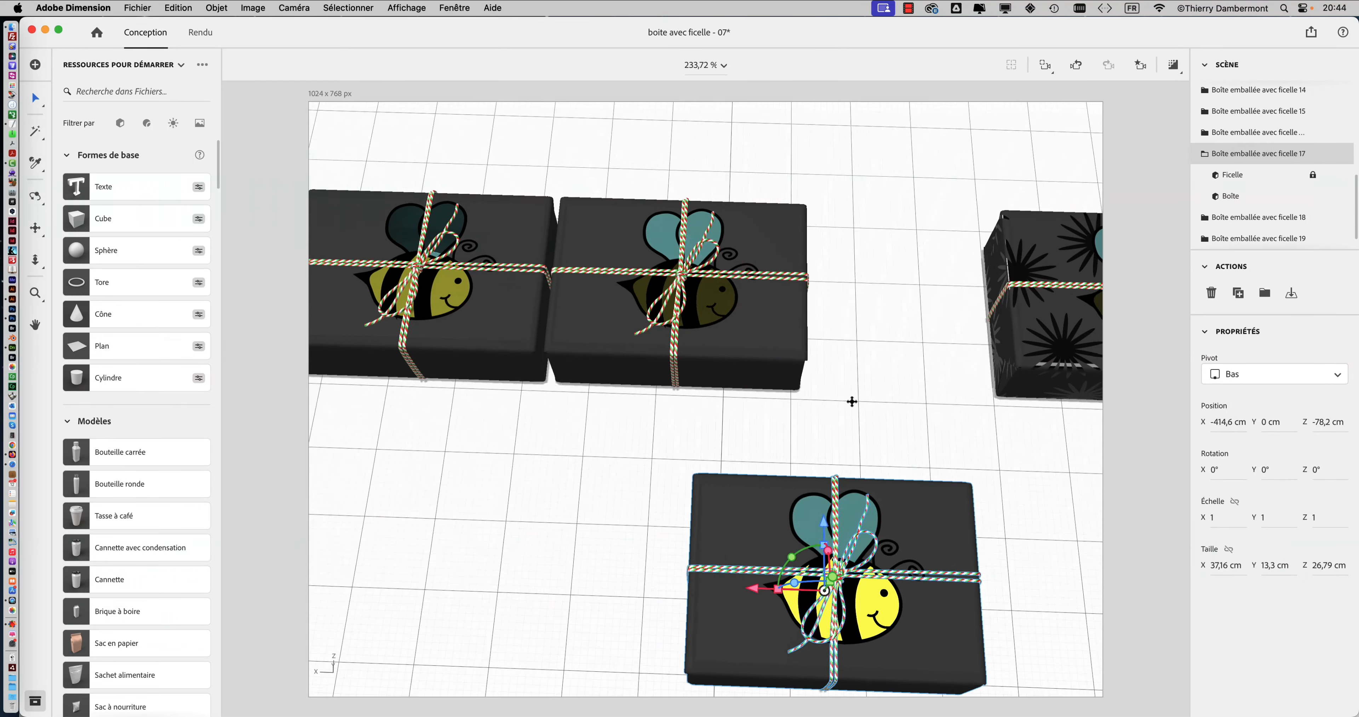
middle_drag(852, 401, 517, 328)
drag(406, 419, 745, 381)
middle_drag(737, 382, 427, 356)
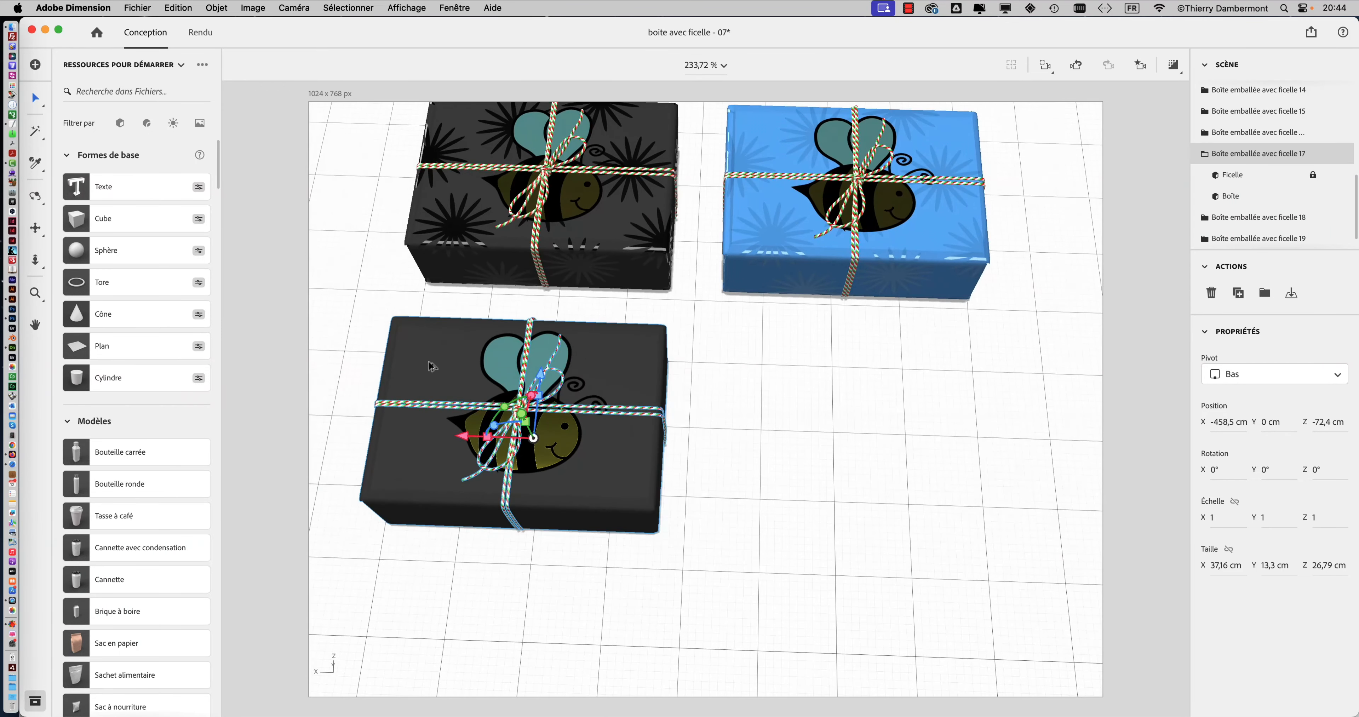
- Duplicate the plain black bee box again and place the copy in front of the blue box, at about X -498.9 cm, Z -72.4 cm
alt+drag(430, 363, 780, 387)
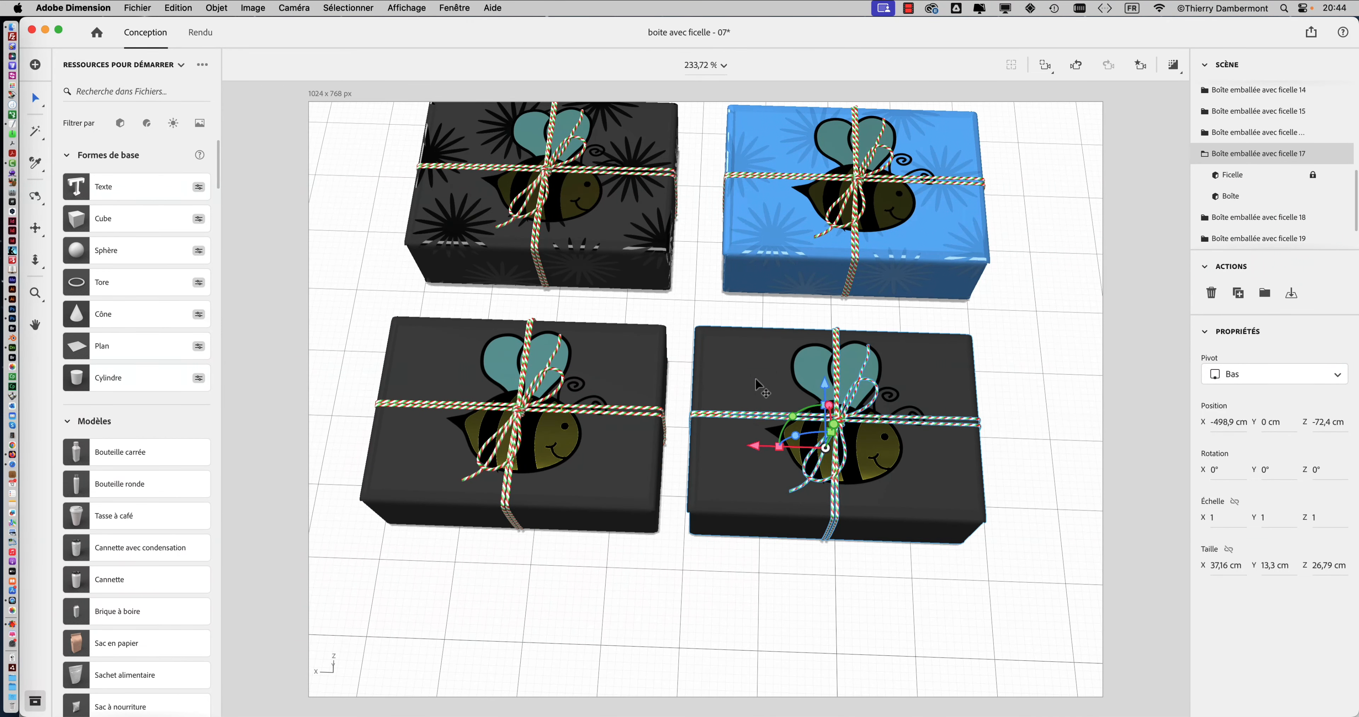
scroll(760, 388, up, 5)
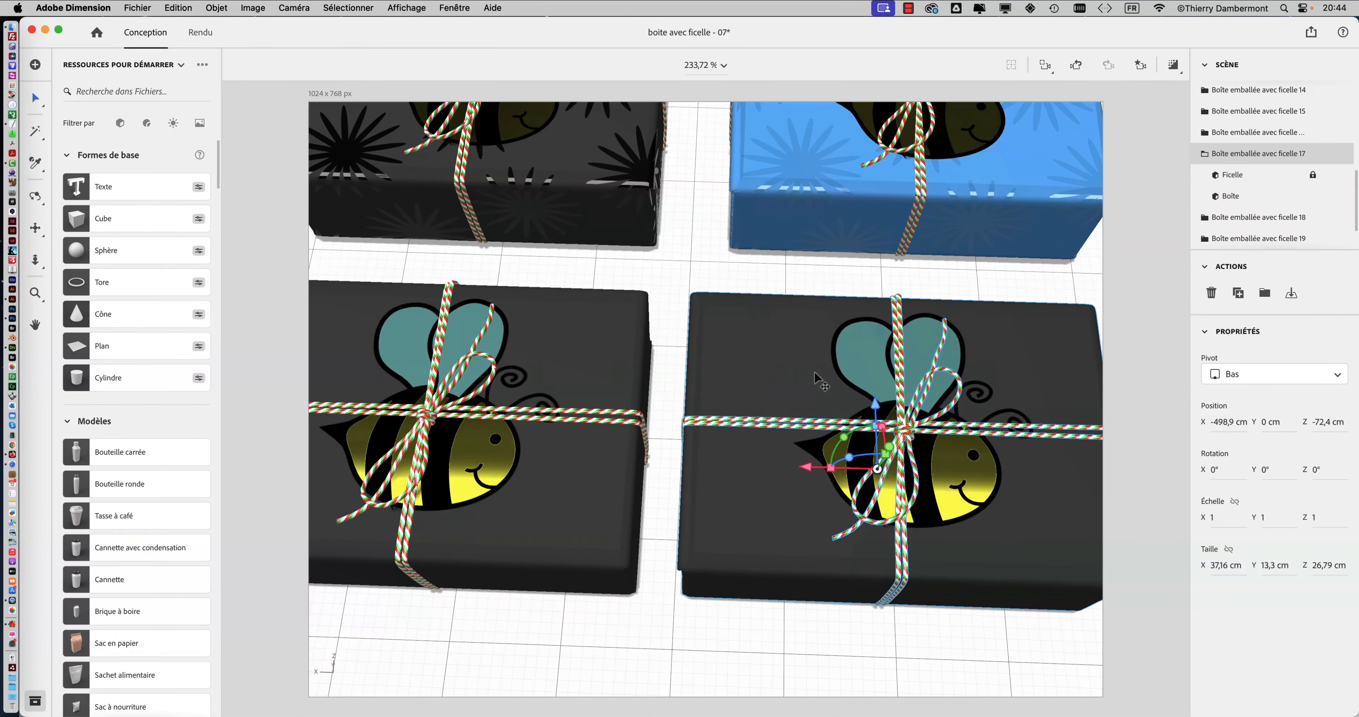
right_drag(900, 428, 922, 407)
- Switch to Adobe Illustrator and create a new portrait A4 document, 210 x 297 mm, in RGB colour mode
key(super+Tab)
key(super+Tab)
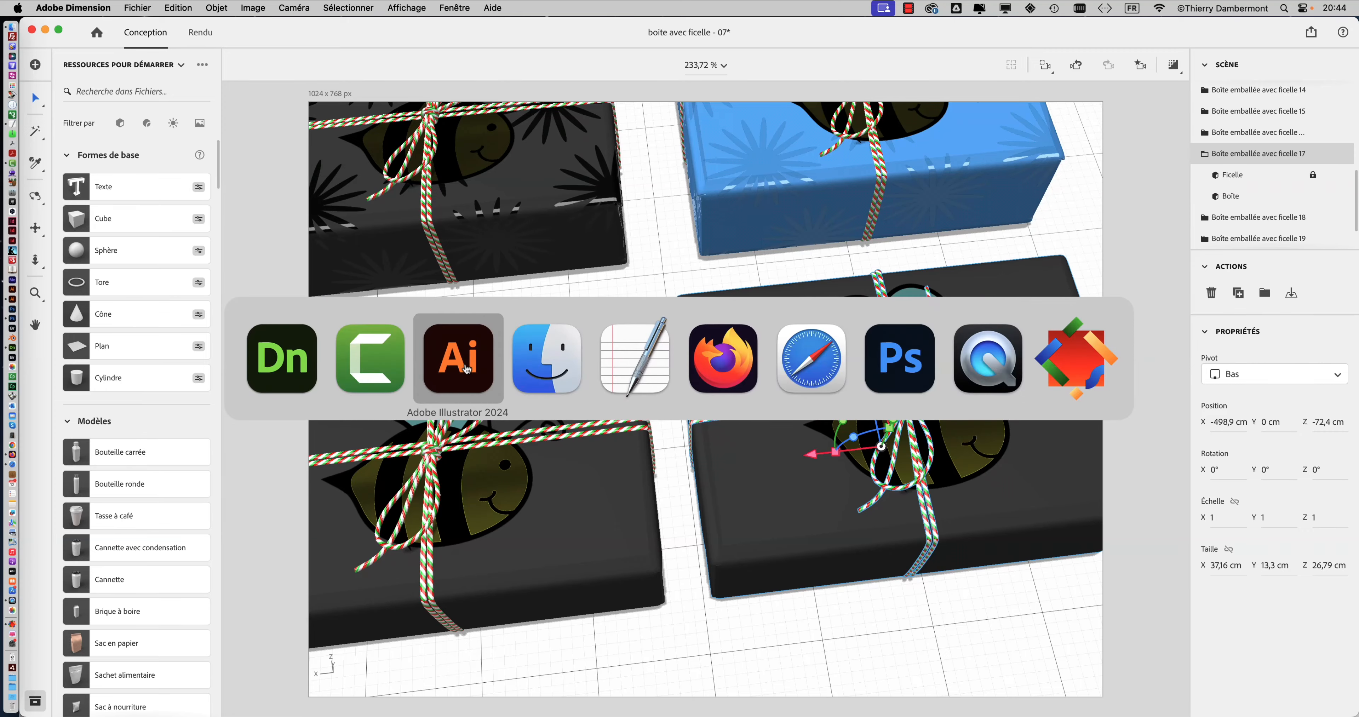
click(105, 8)
click(113, 27)
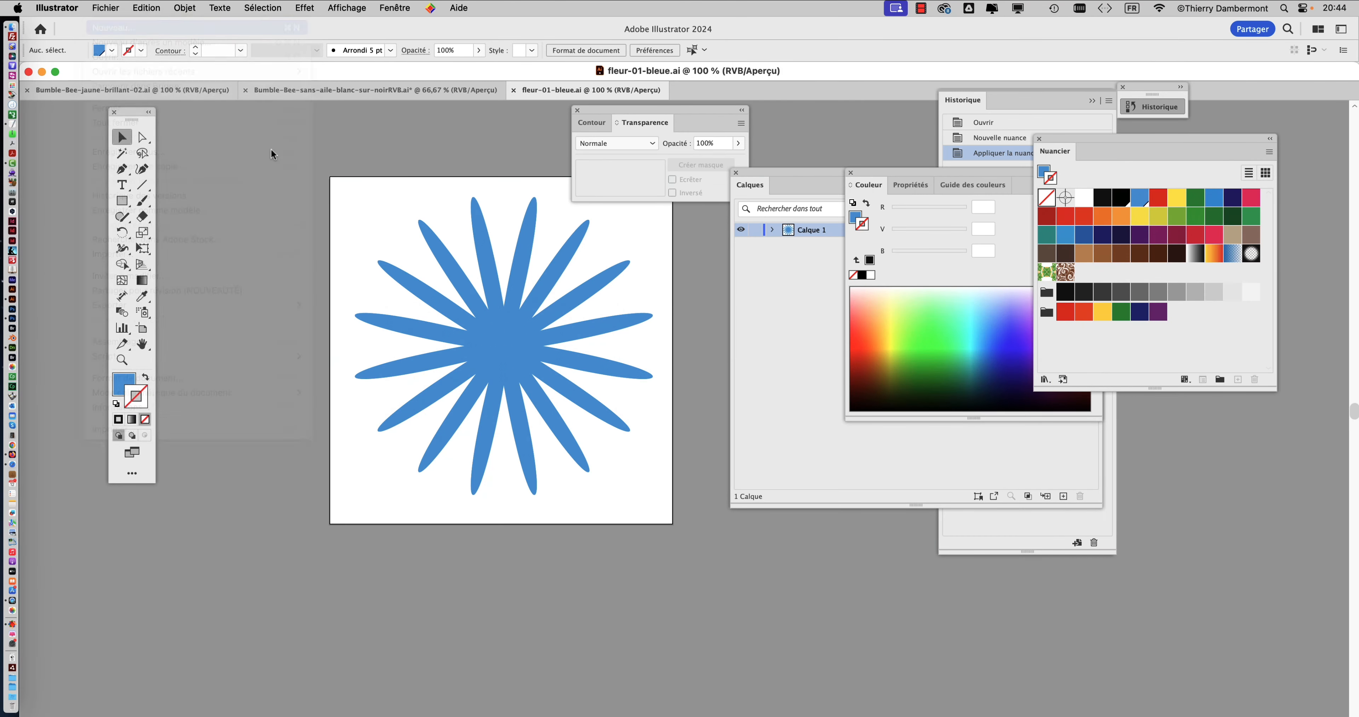
click(432, 261)
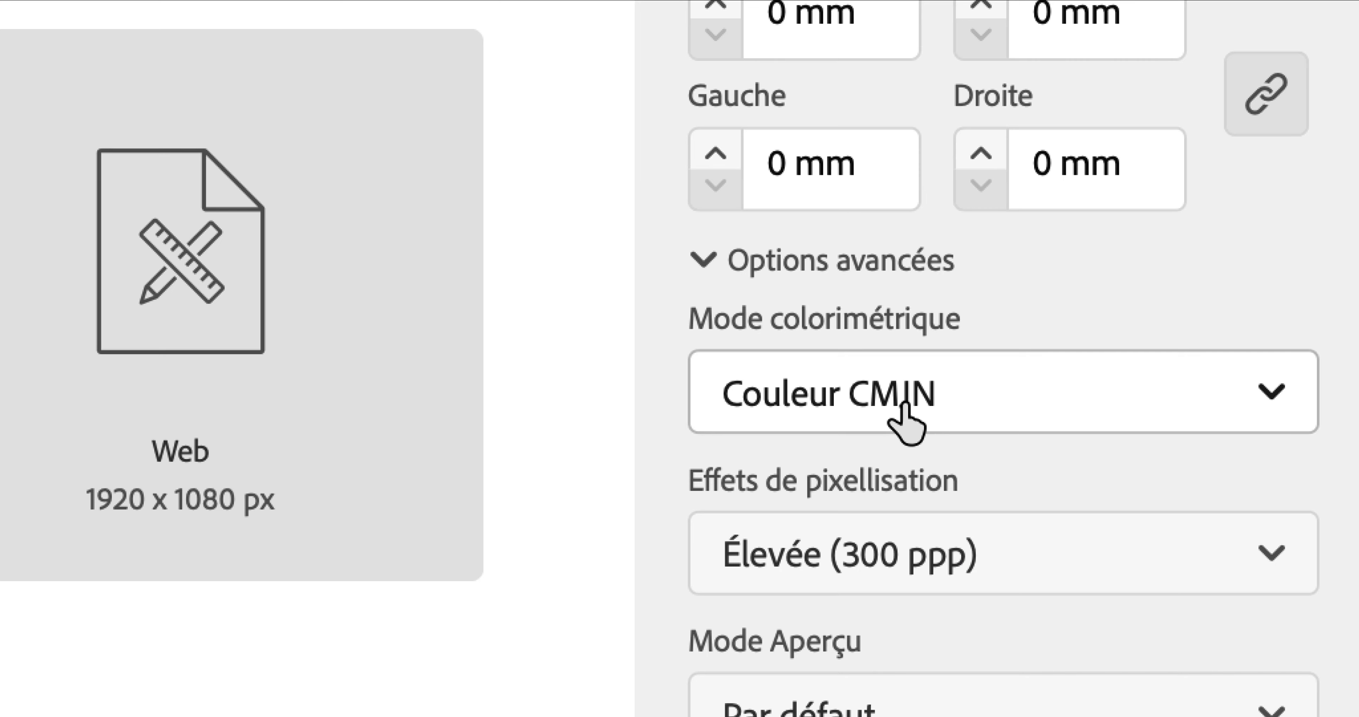
click(905, 417)
click(788, 491)
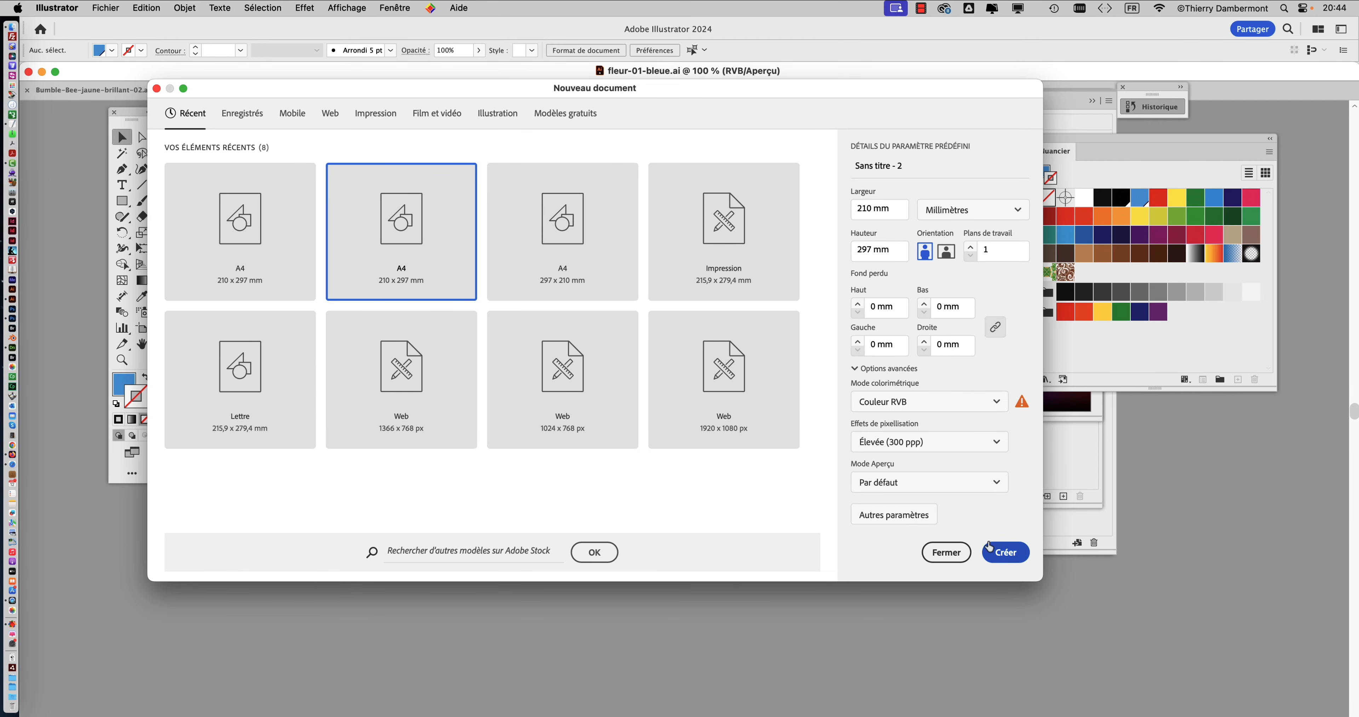
click(1000, 549)
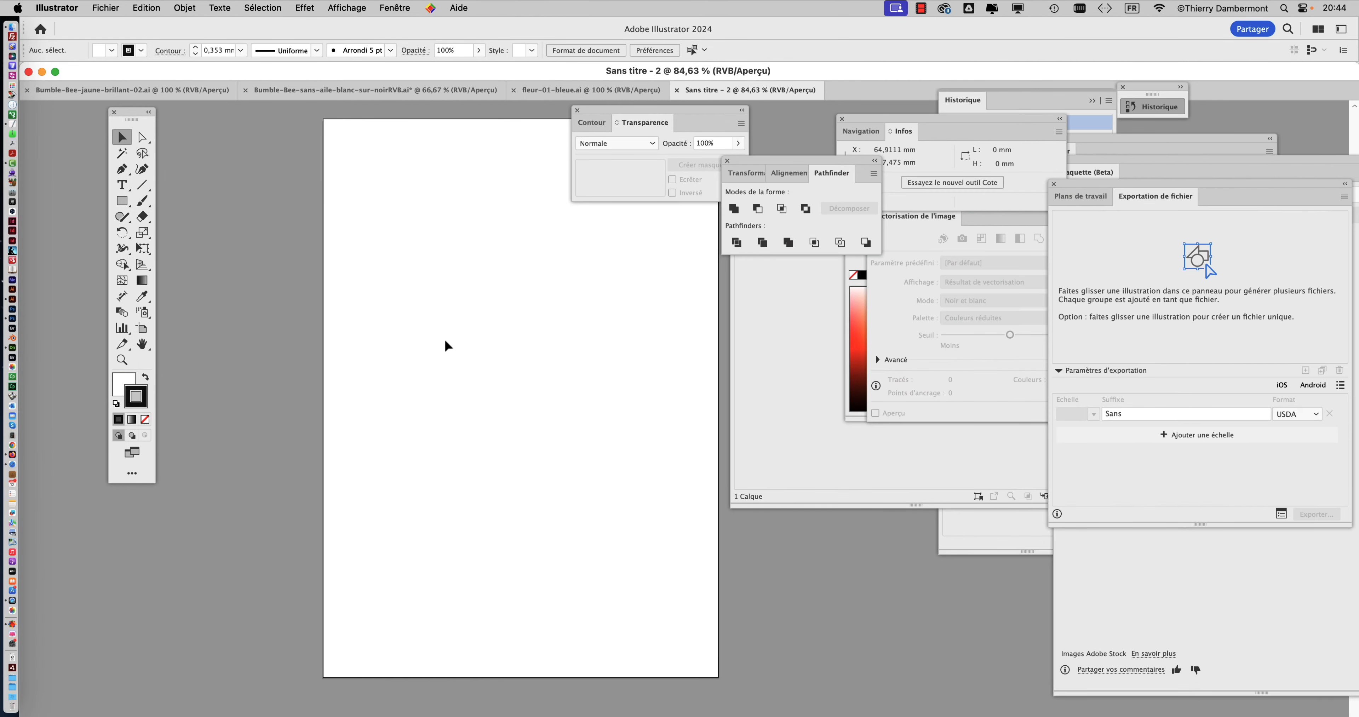
- Hide the floating panels while keeping the tools visible, and activate the Ellipse tool
key(shift+Tab)
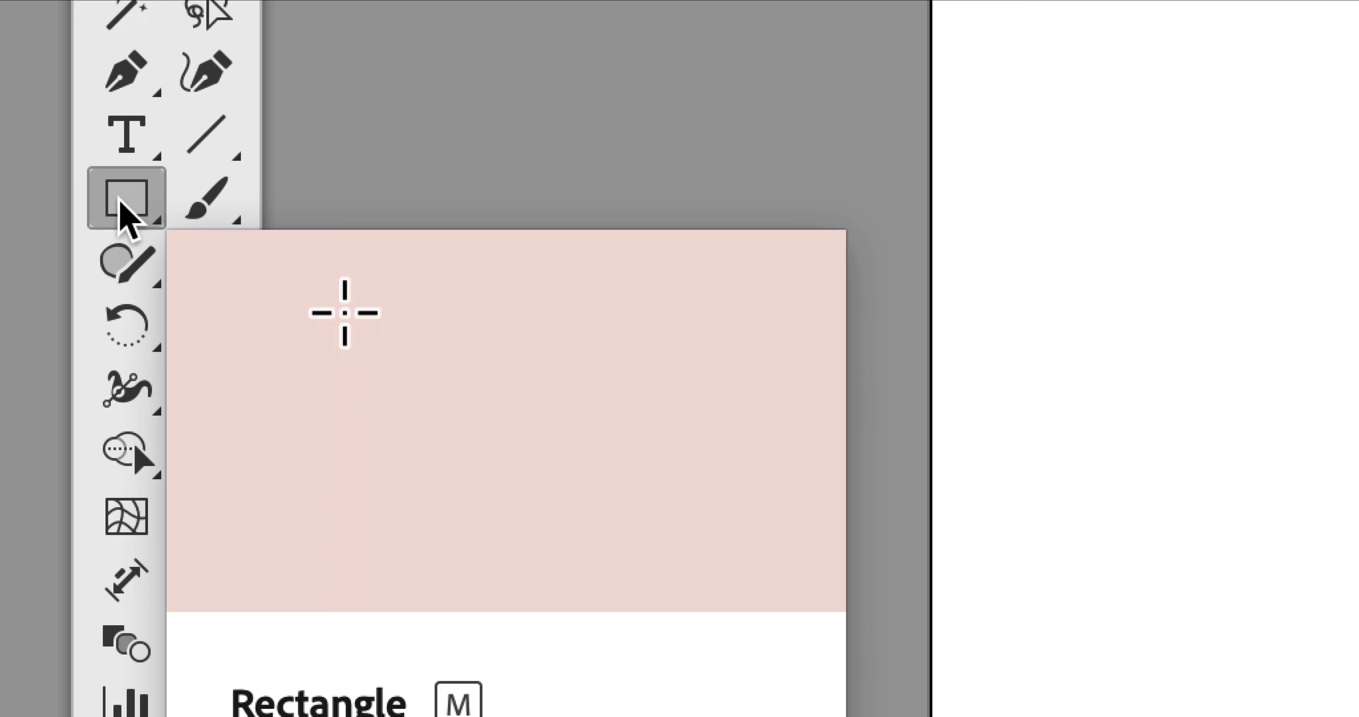
click(121, 203)
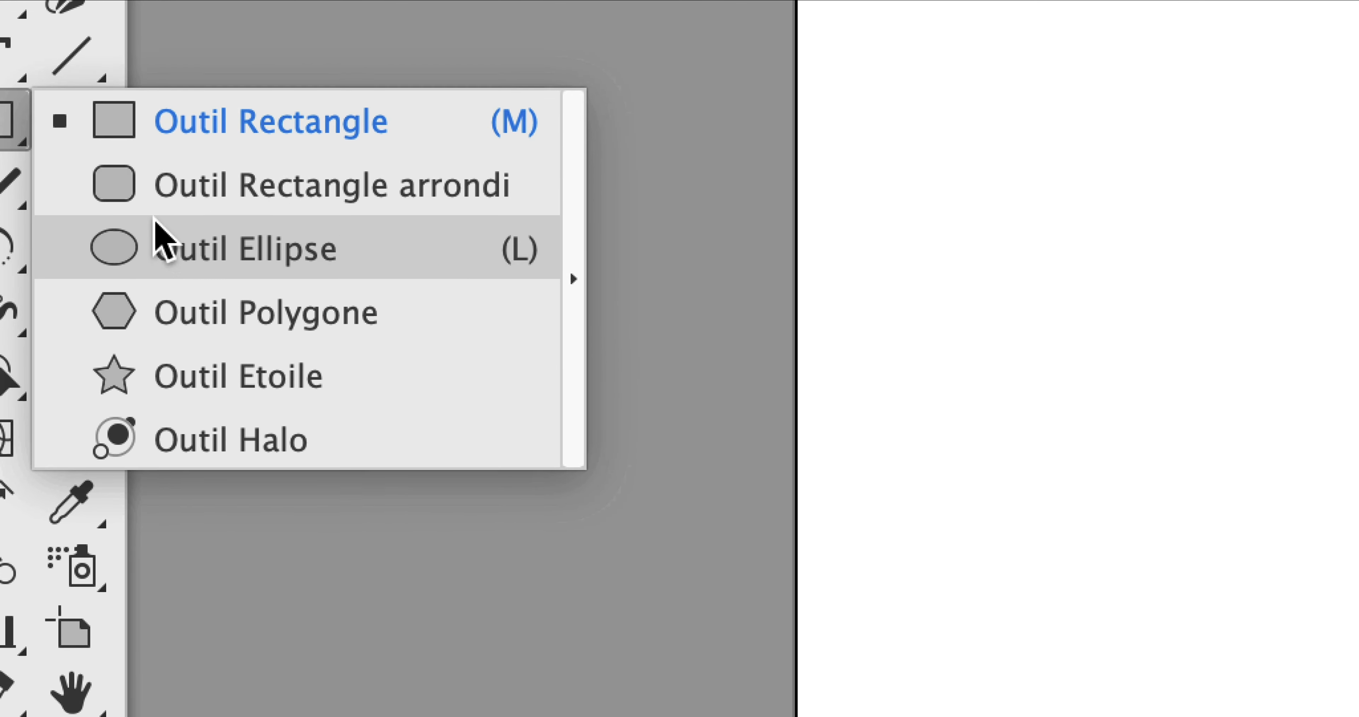
click(158, 231)
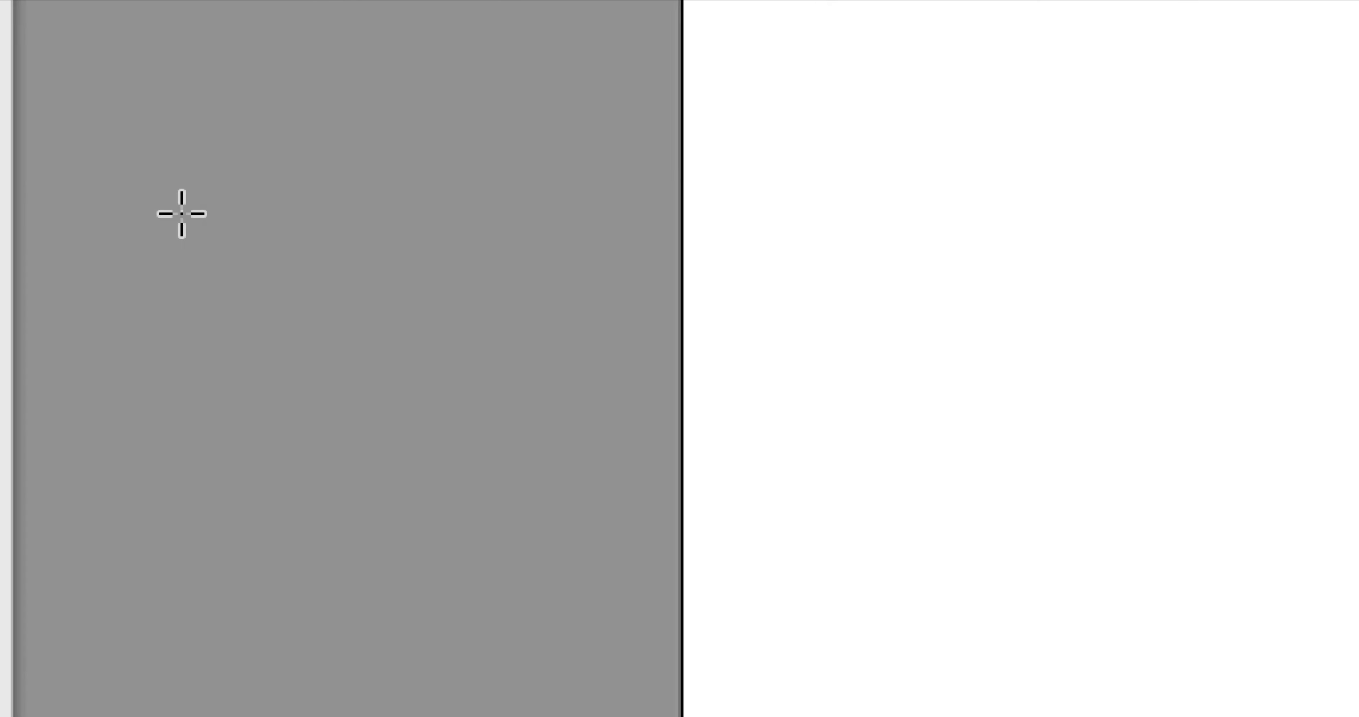
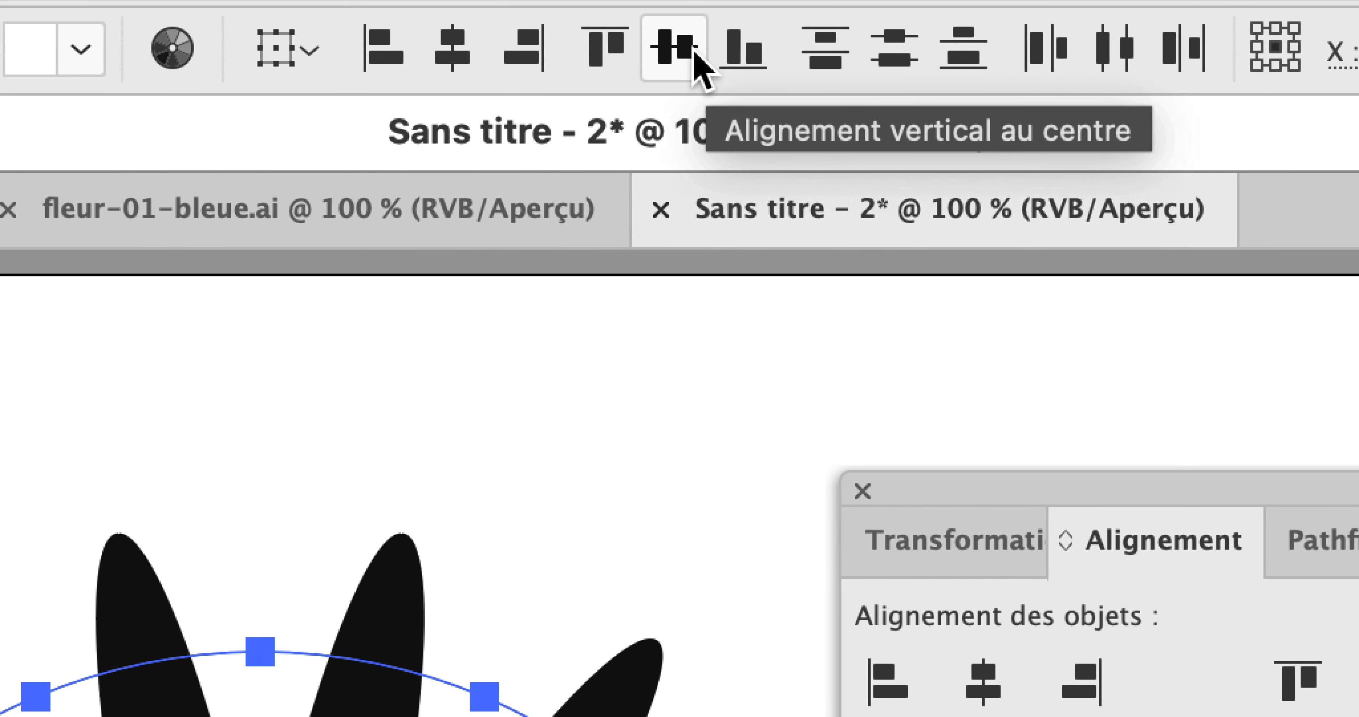
- Centre the white circle vertically on the black flower and close the remaining floating panels
click(694, 52)
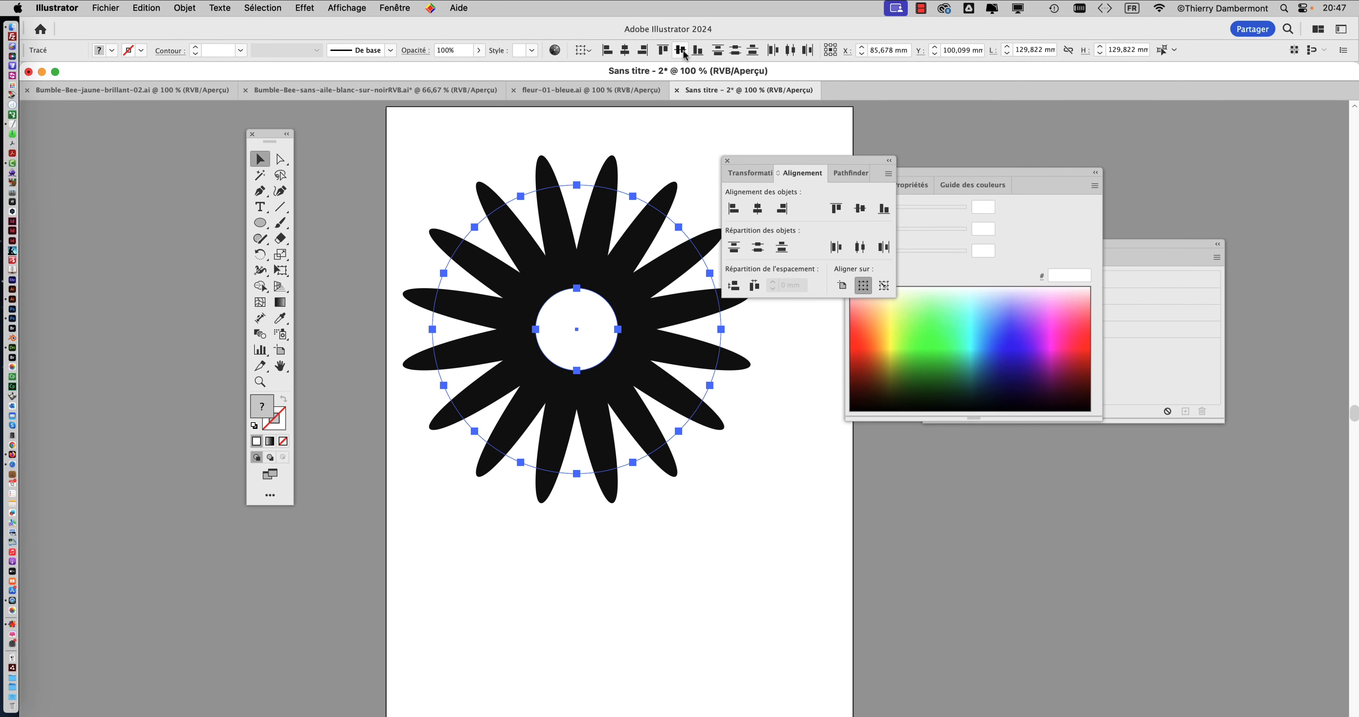
click(727, 160)
click(849, 172)
click(930, 243)
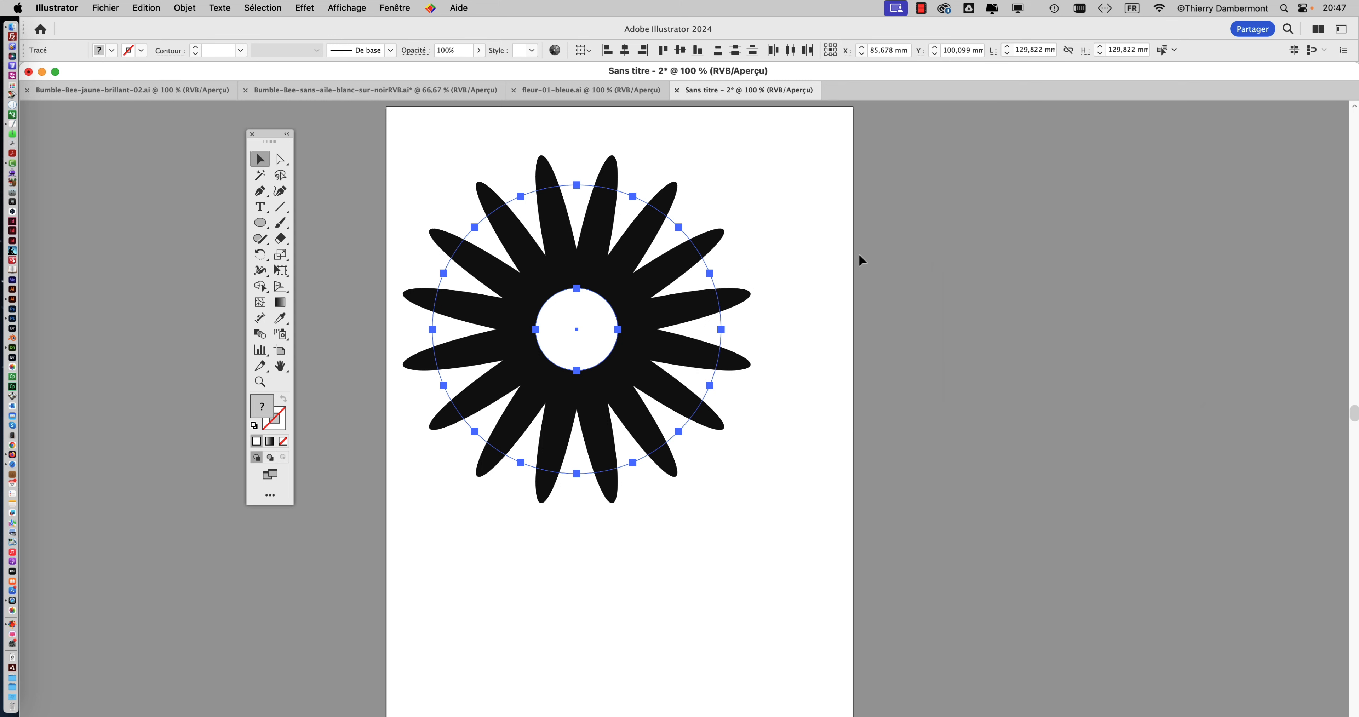
click(776, 294)
drag(701, 317, 829, 343)
drag(560, 212, 776, 422)
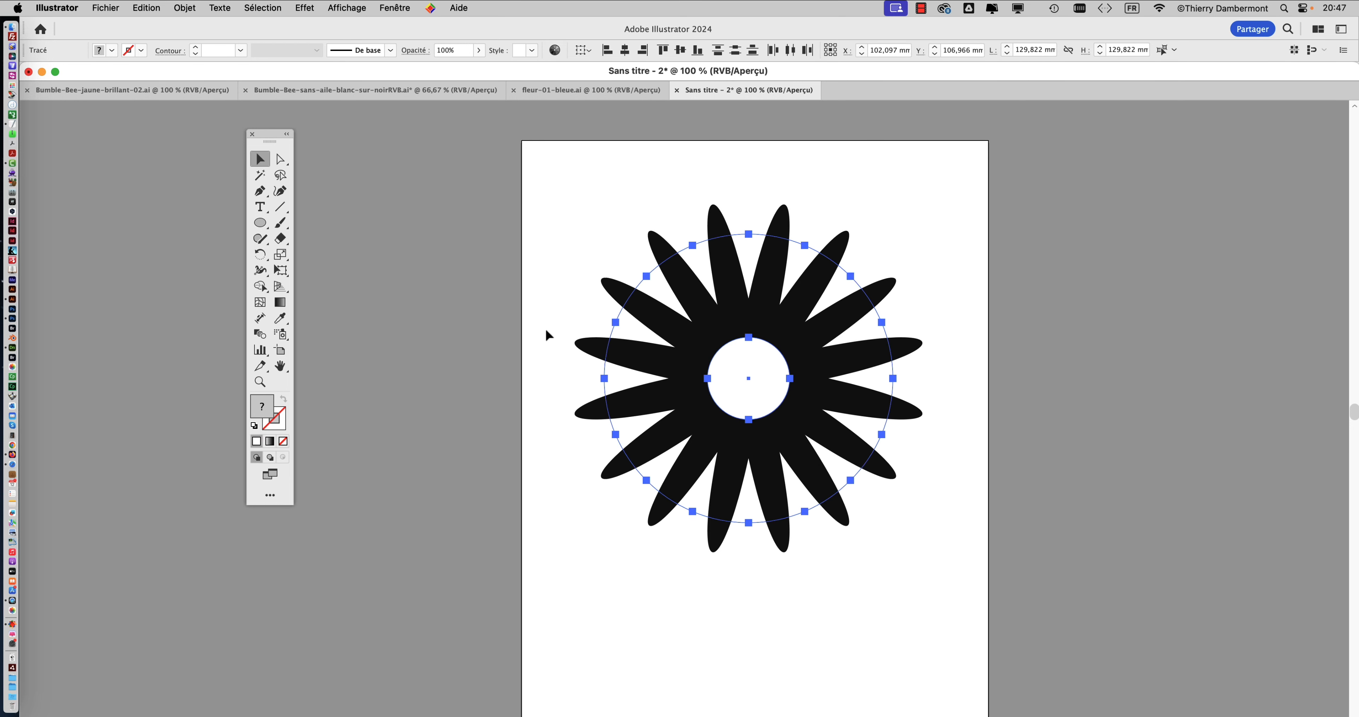
- Crop the artboard around the pierced flower to about 173.6 x 172.2 mm, and leave artboard editing with nothing selected
scroll(549, 333, down, 2)
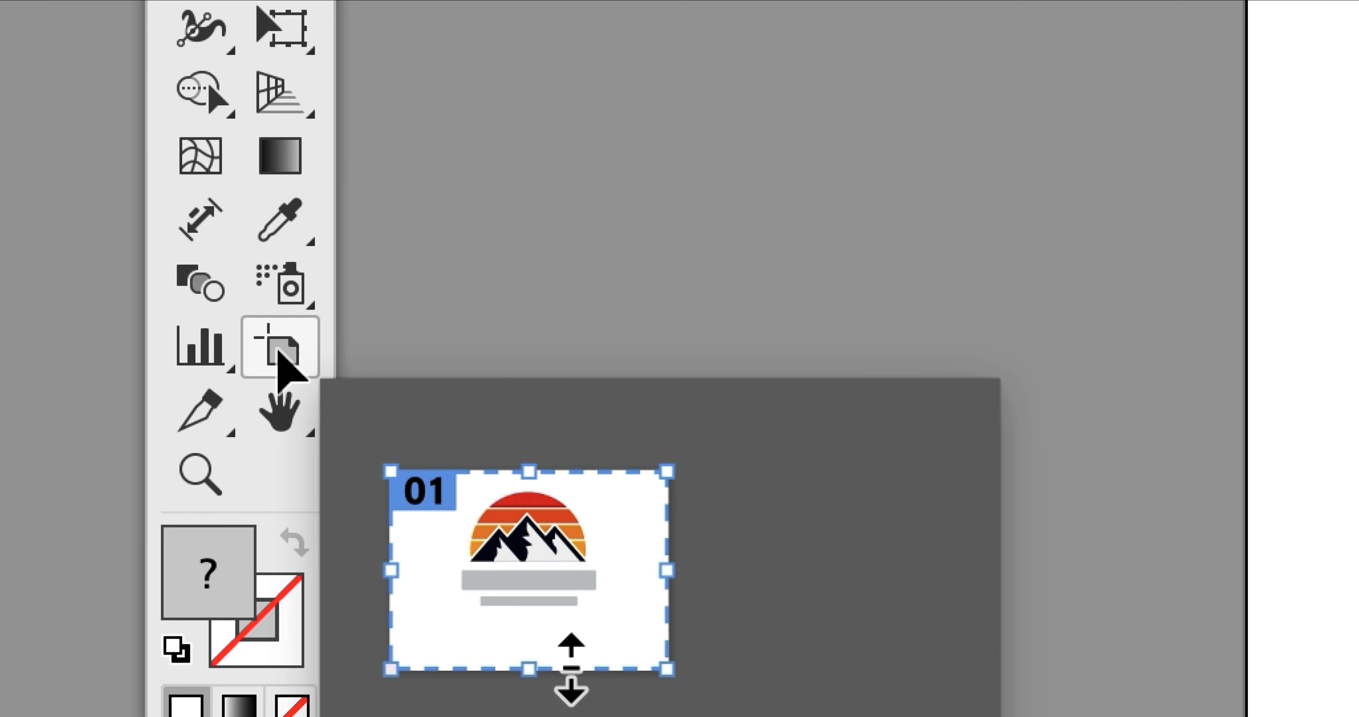
click(281, 356)
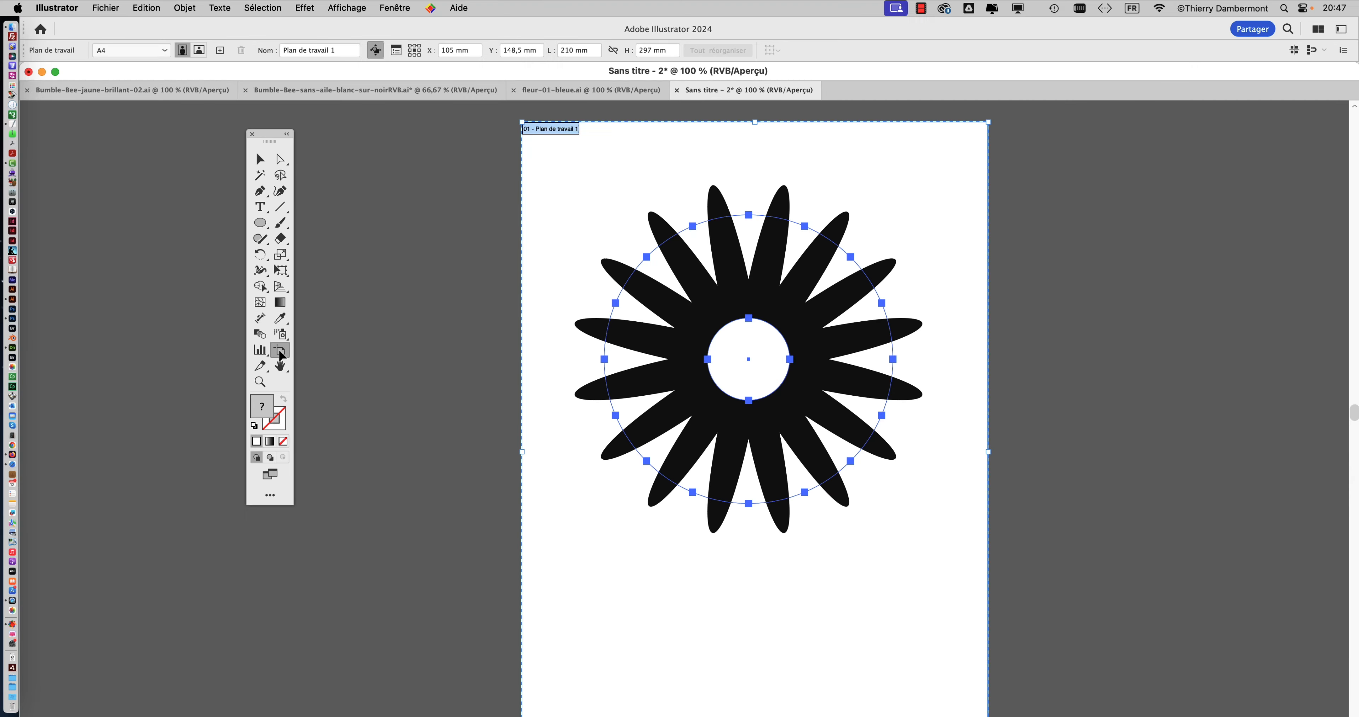
alt+scroll(610, 403, down, 2)
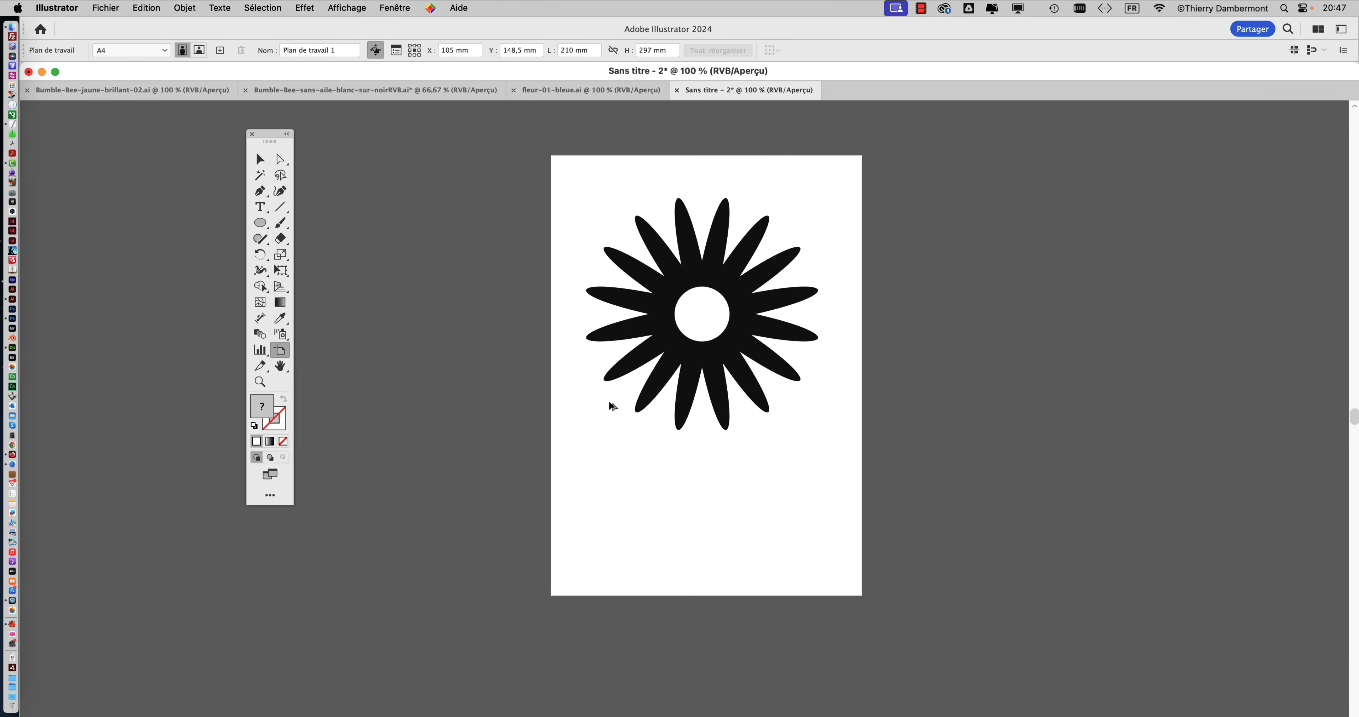
drag(566, 548, 584, 432)
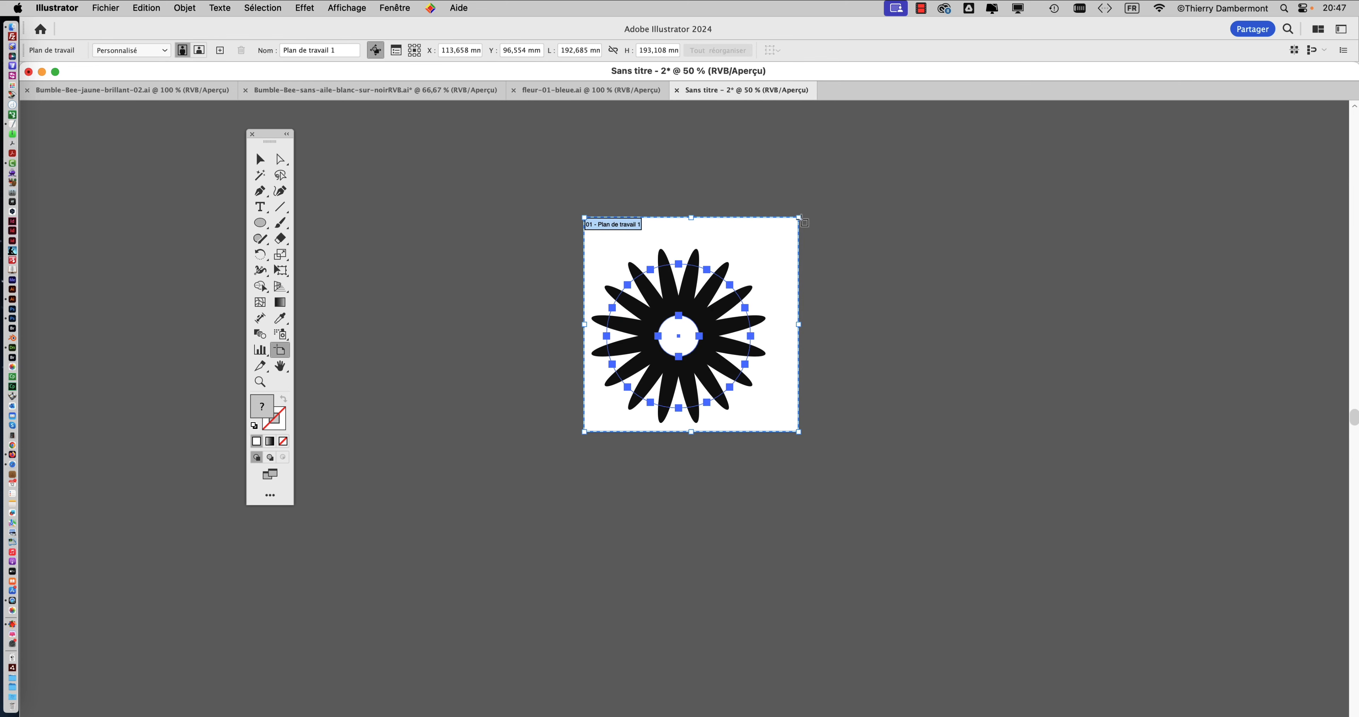
drag(798, 219, 777, 240)
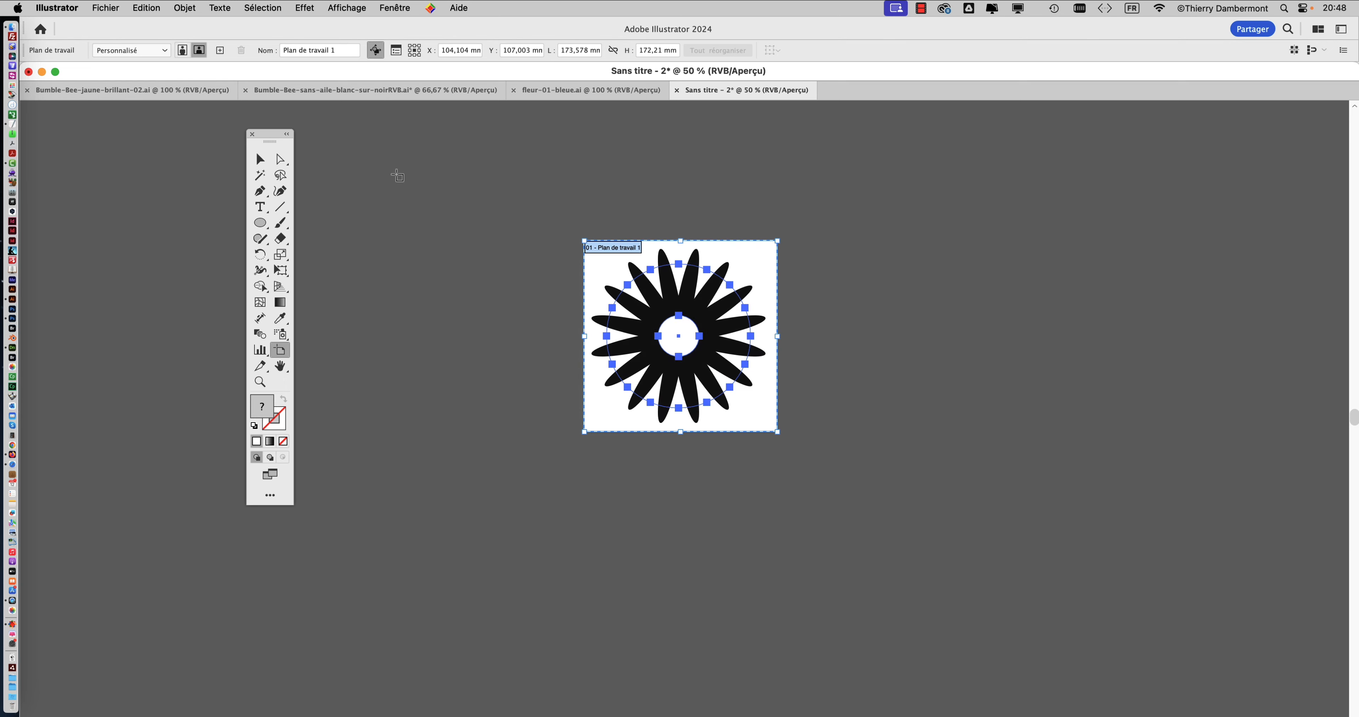
click(260, 159)
click(404, 282)
alt+scroll(666, 299, up, 2)
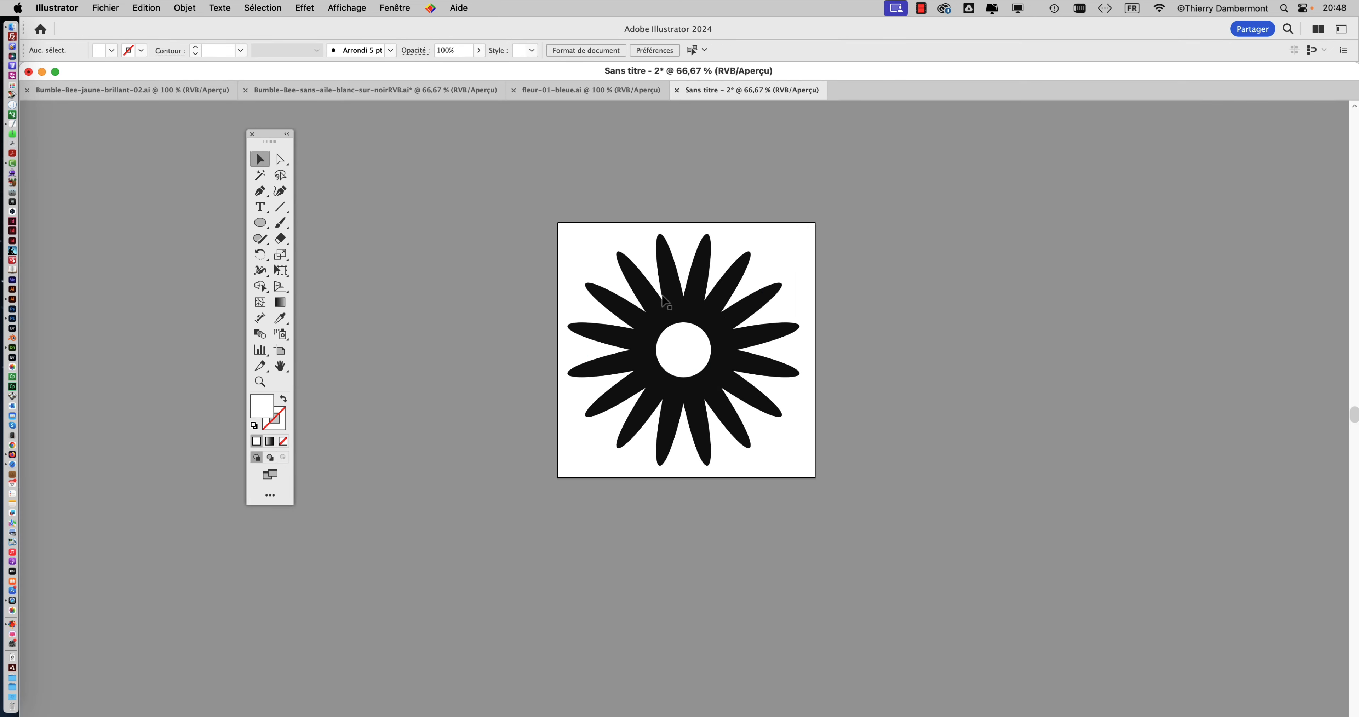
- Select the black petal shape without its white centre and display the document's colour swatches
alt+scroll(666, 266, up, 1)
click(667, 268)
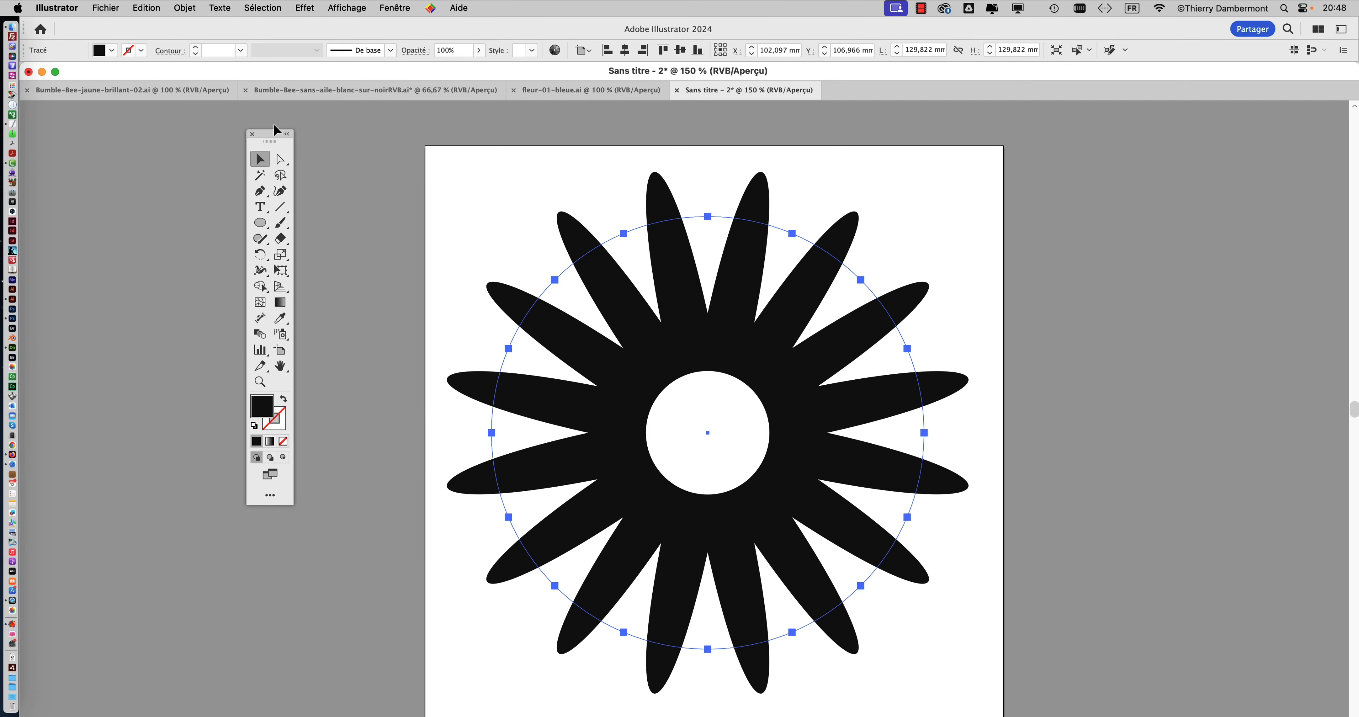
drag(271, 136, 210, 126)
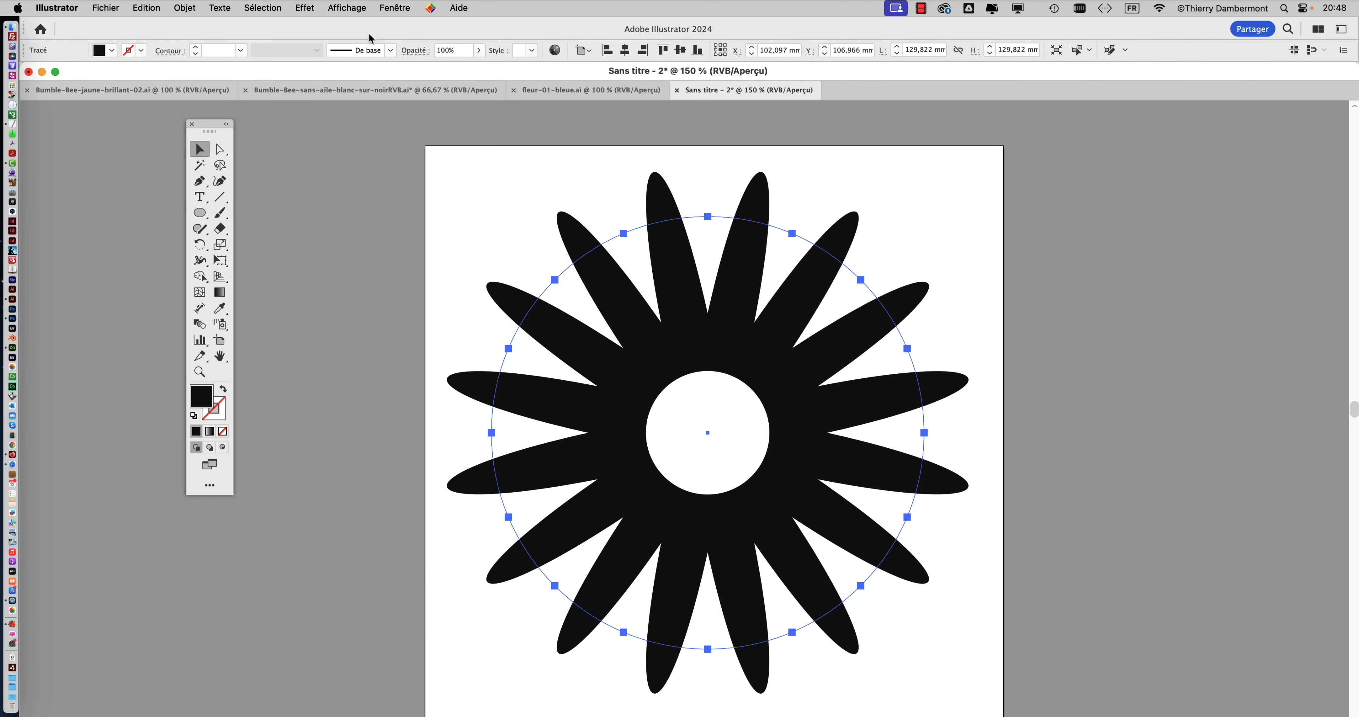
click(393, 8)
scroll(433, 317, down, 1)
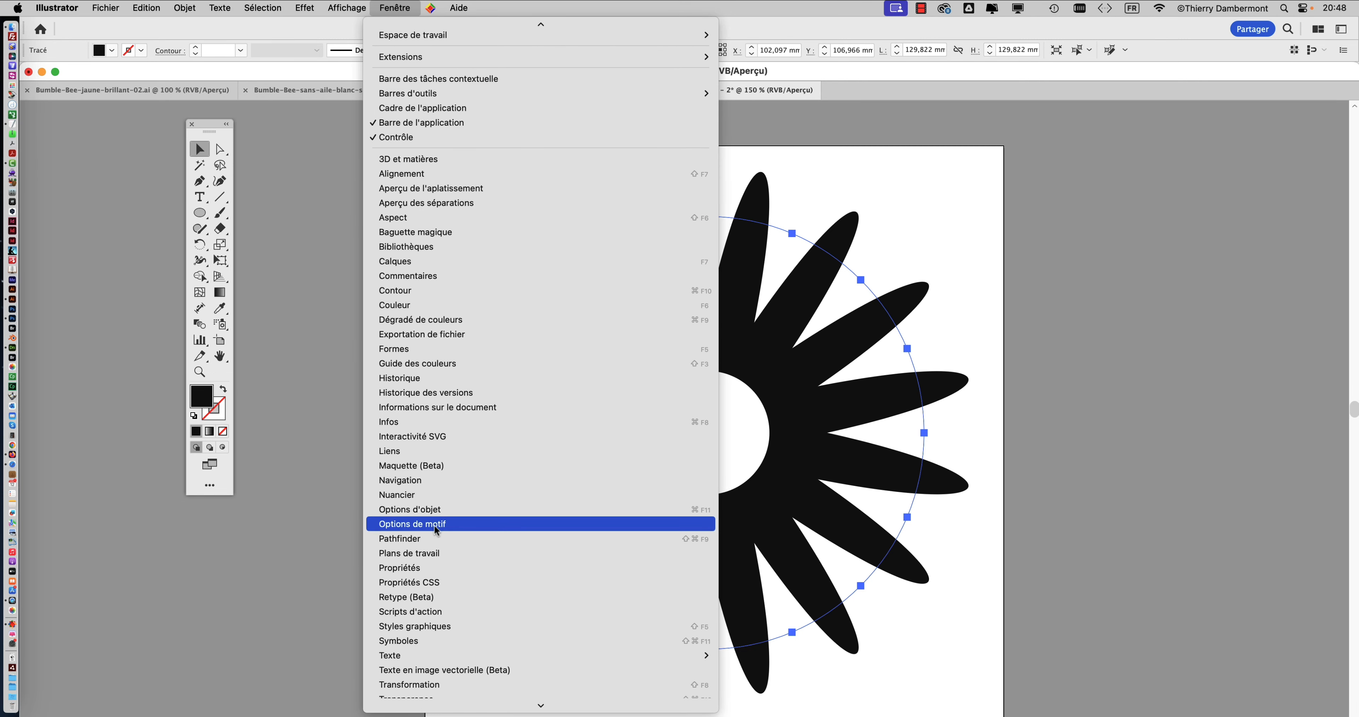
click(416, 495)
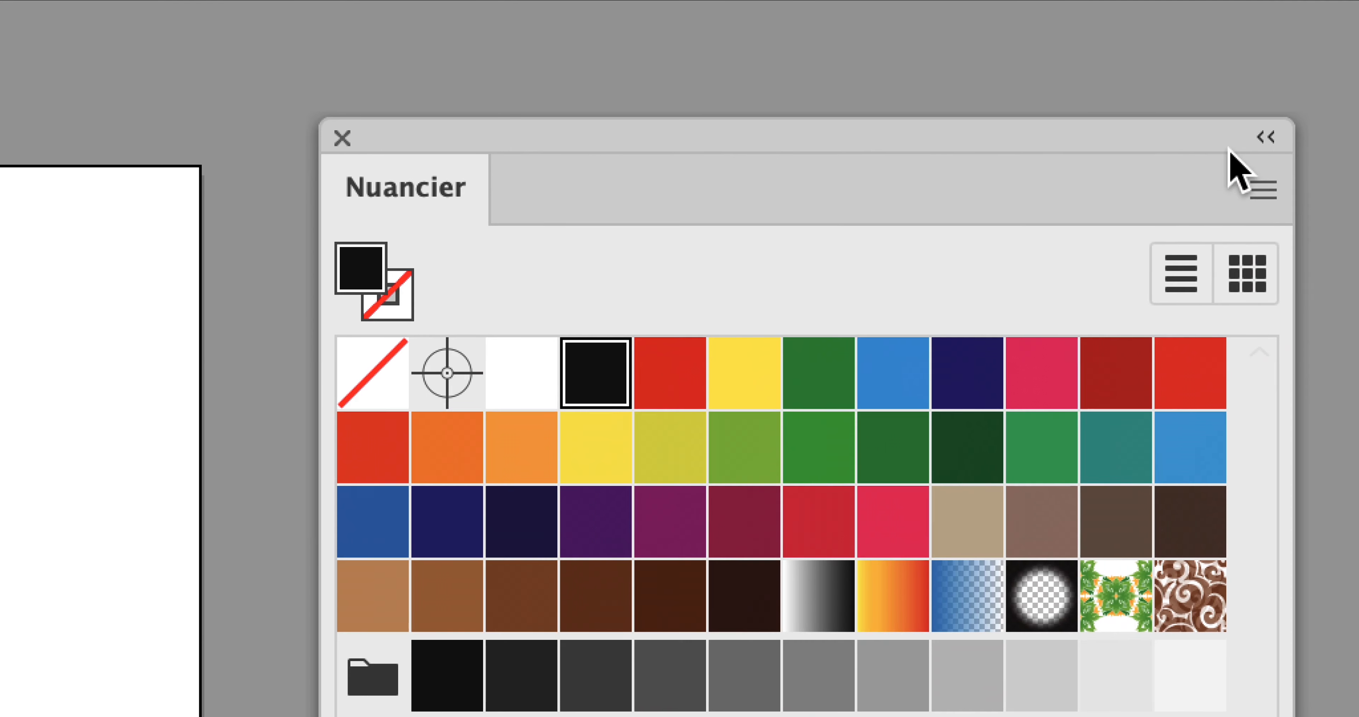
- Create a global RGB swatch with R=0, V=0, B=0 for the selected flower
click(1268, 152)
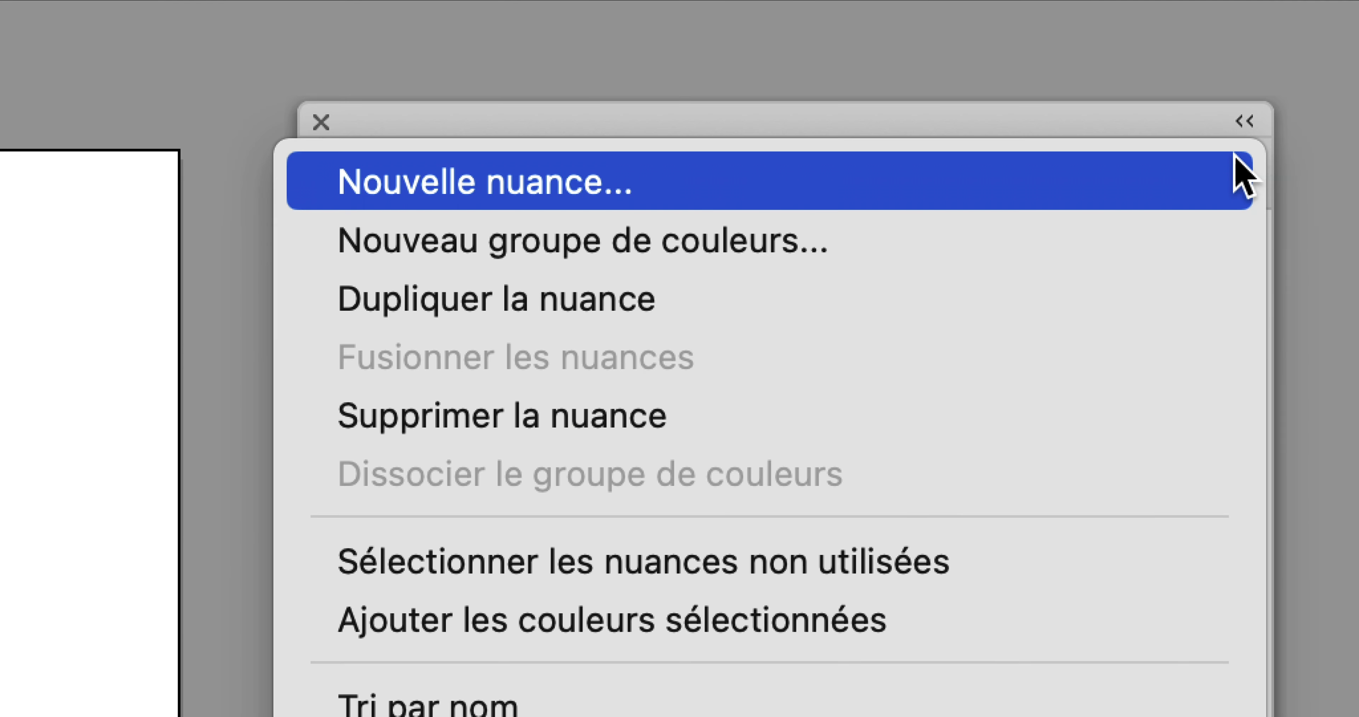
click(1236, 157)
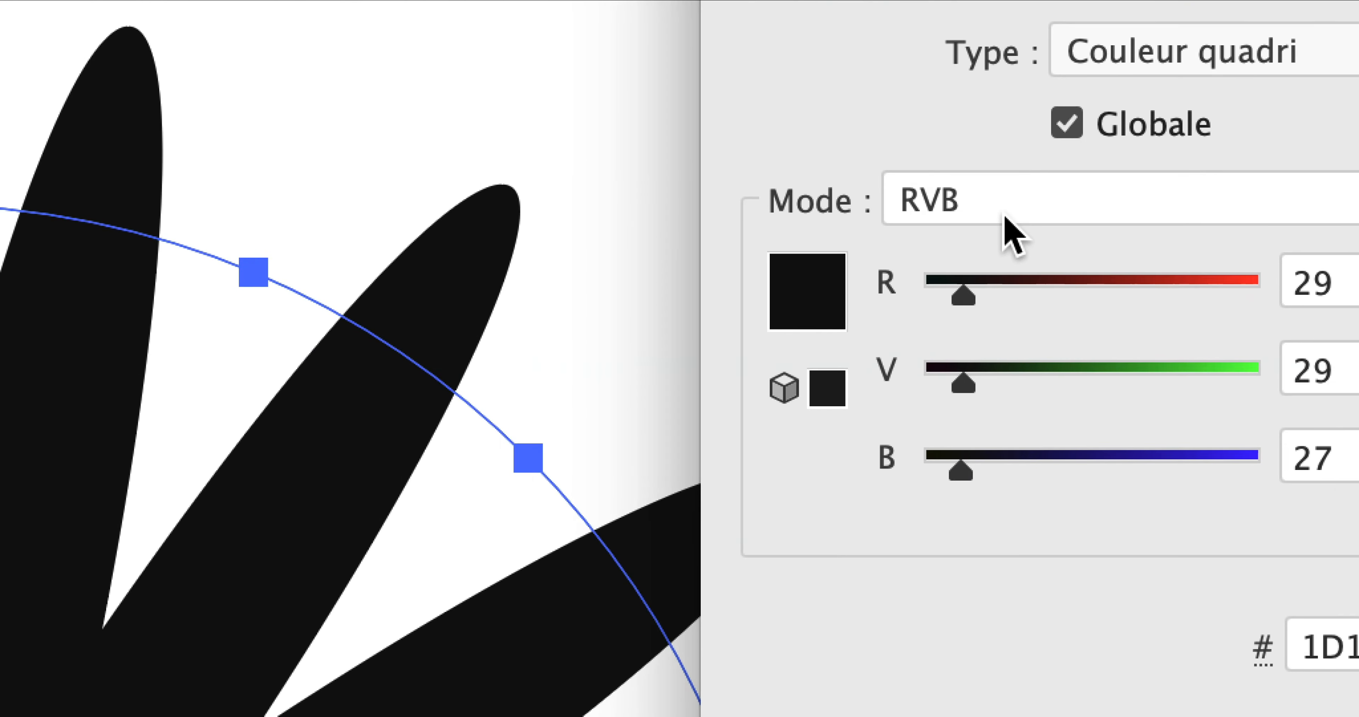
shift+drag(970, 298, 924, 308)
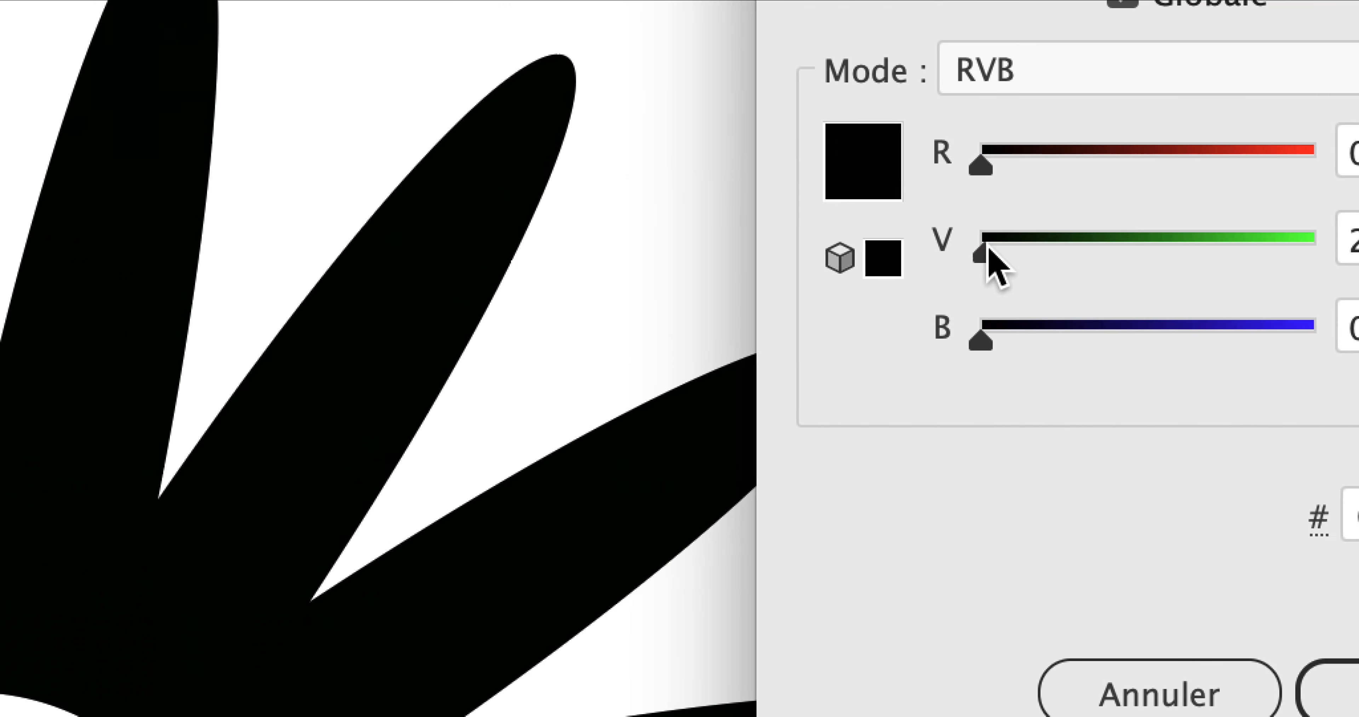
drag(601, 298, 592, 298)
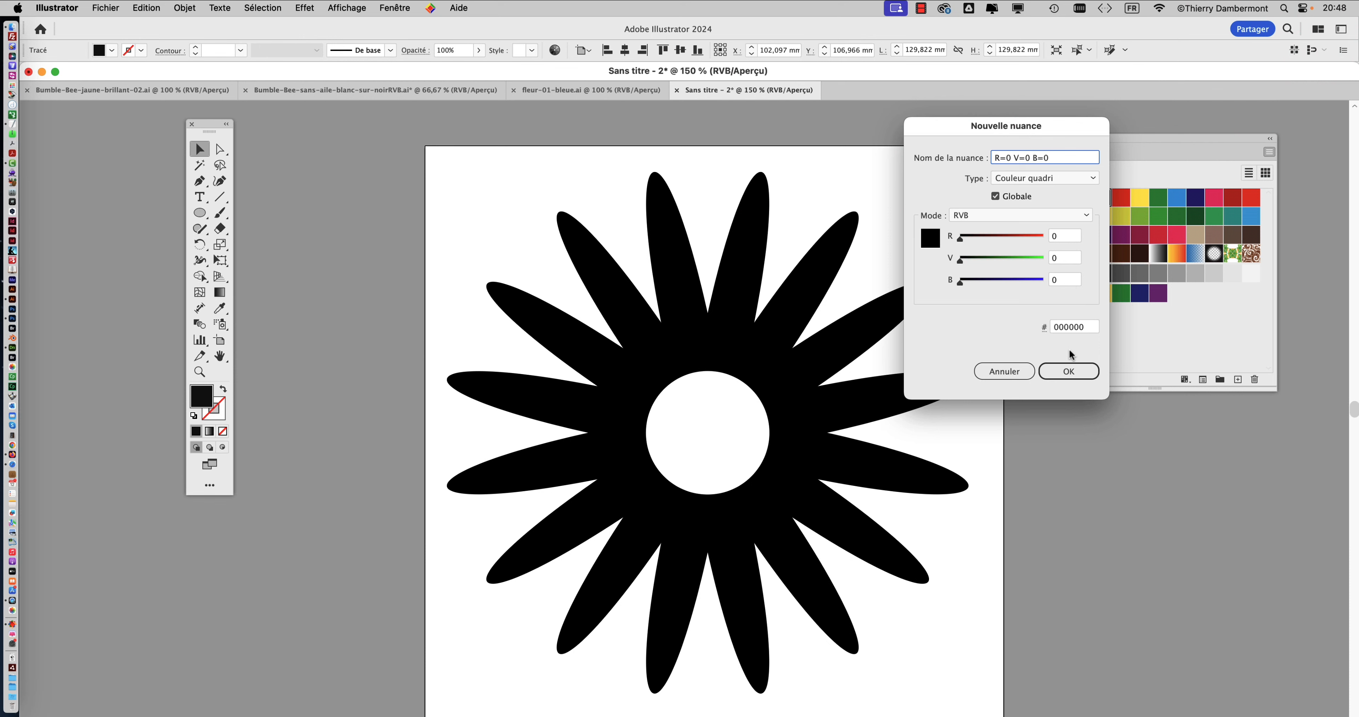
click(1068, 371)
drag(1056, 143, 1094, 149)
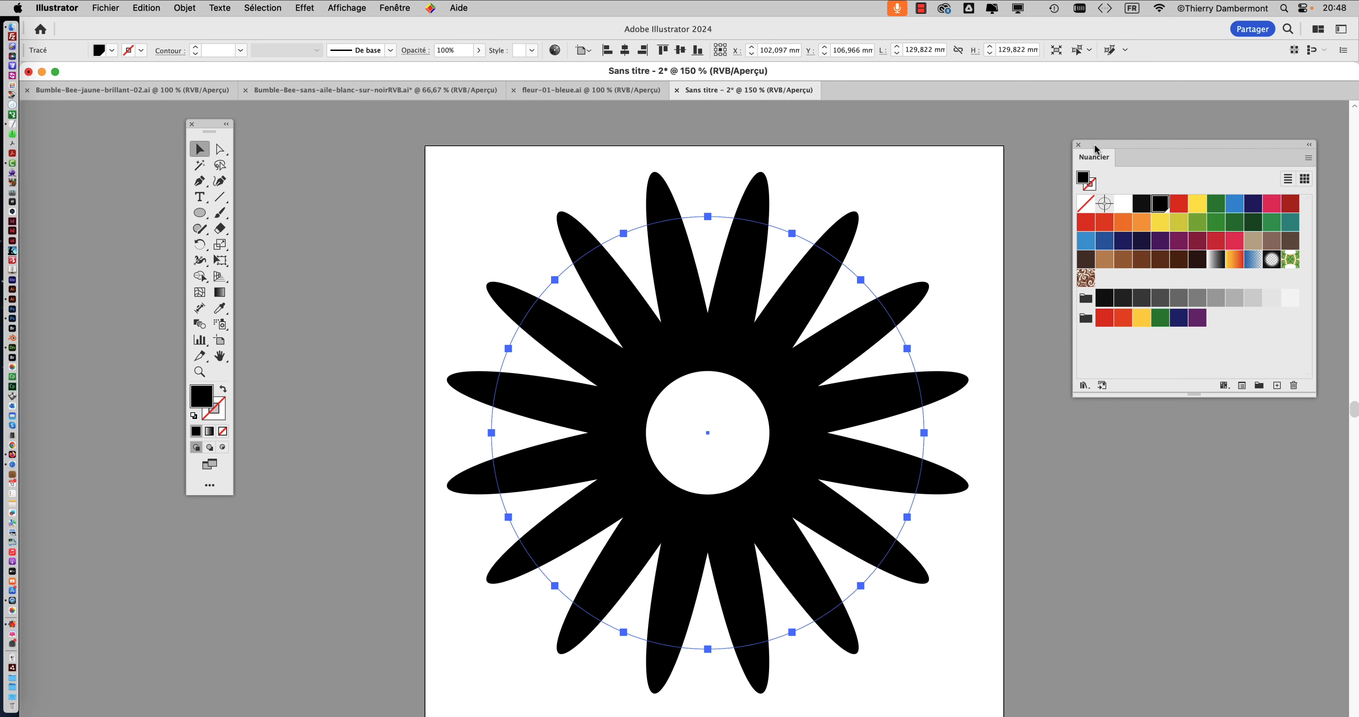
- Save the flower as fleur-a-trou-01.ai in the "05 - fleur en vernis seul" folder with the default Illustrator options
click(928, 159)
alt+scroll(909, 216, down, 1)
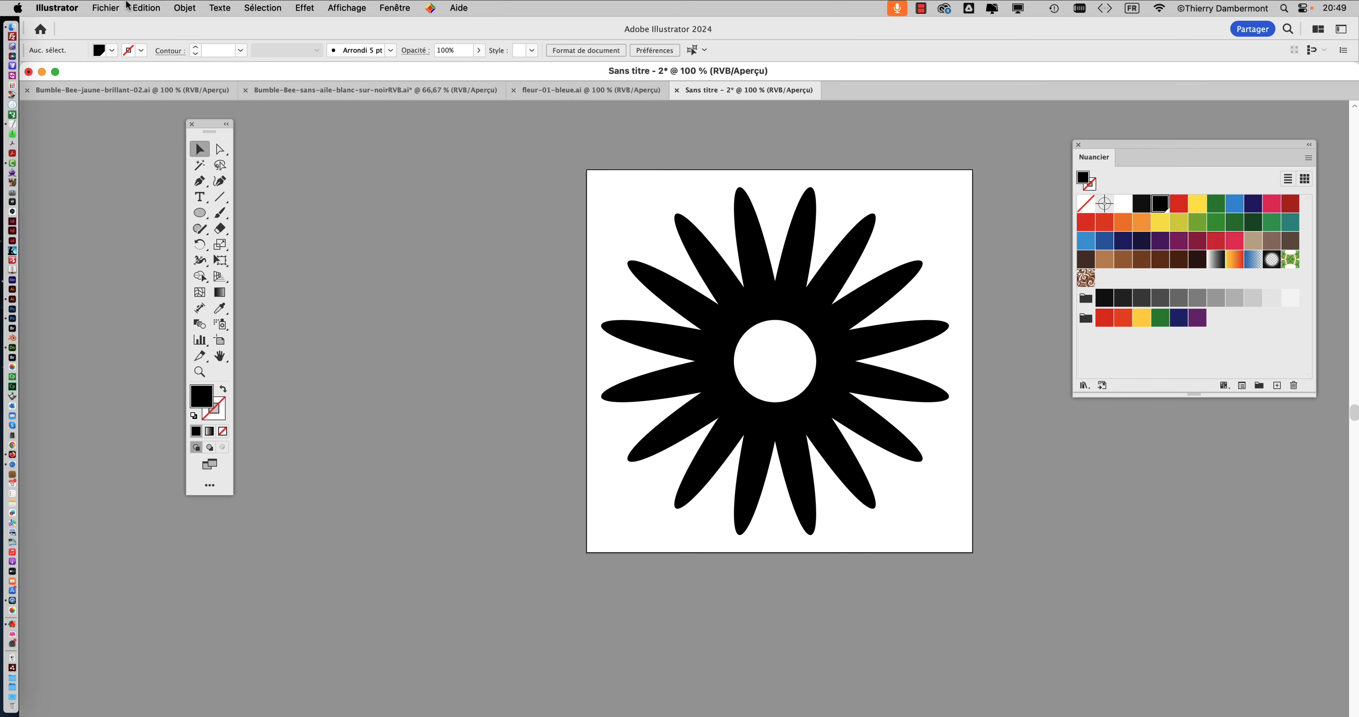
click(106, 8)
click(164, 152)
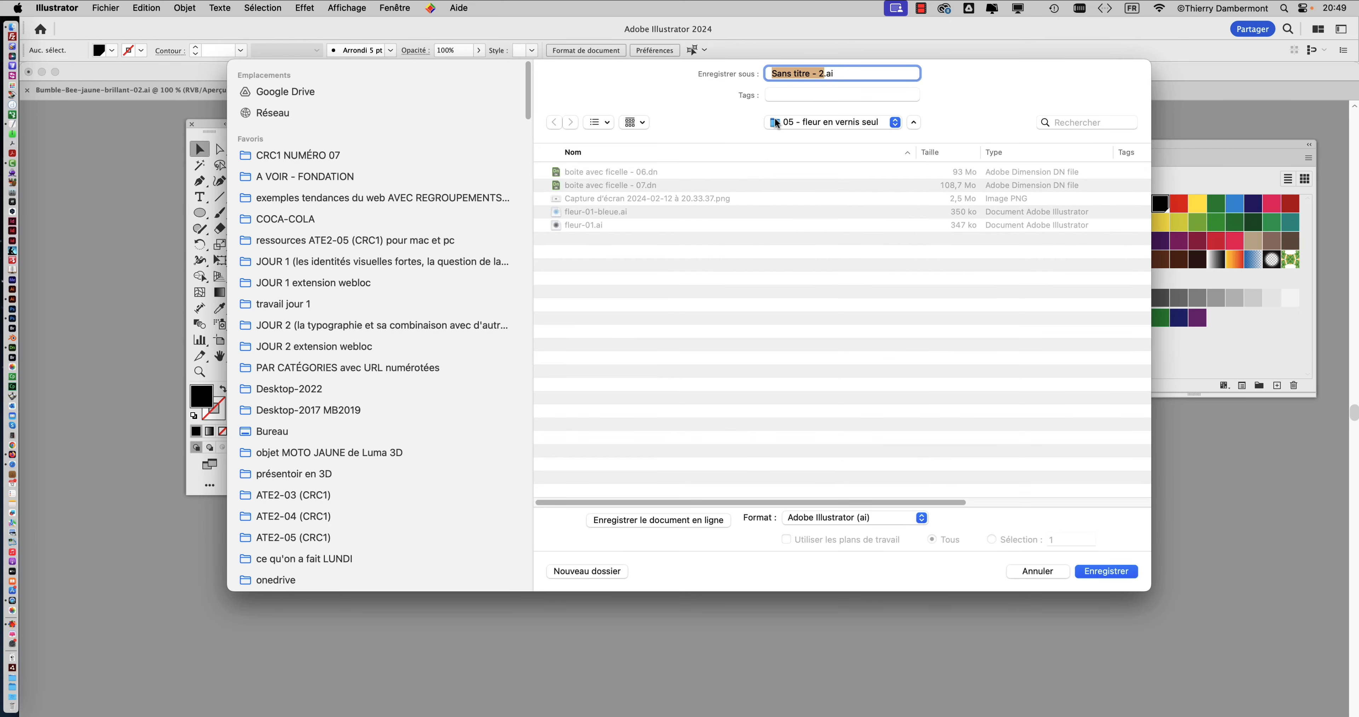
text(fleur-a-)
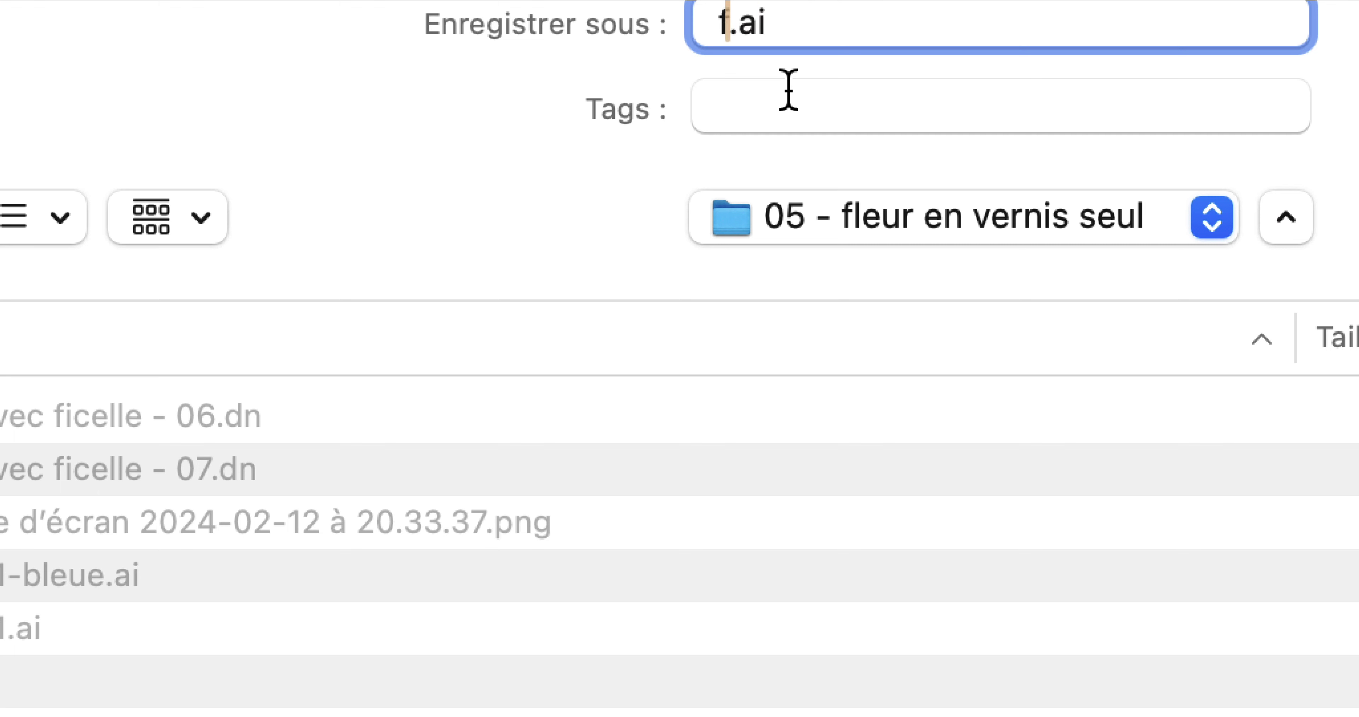
text(trou-01)
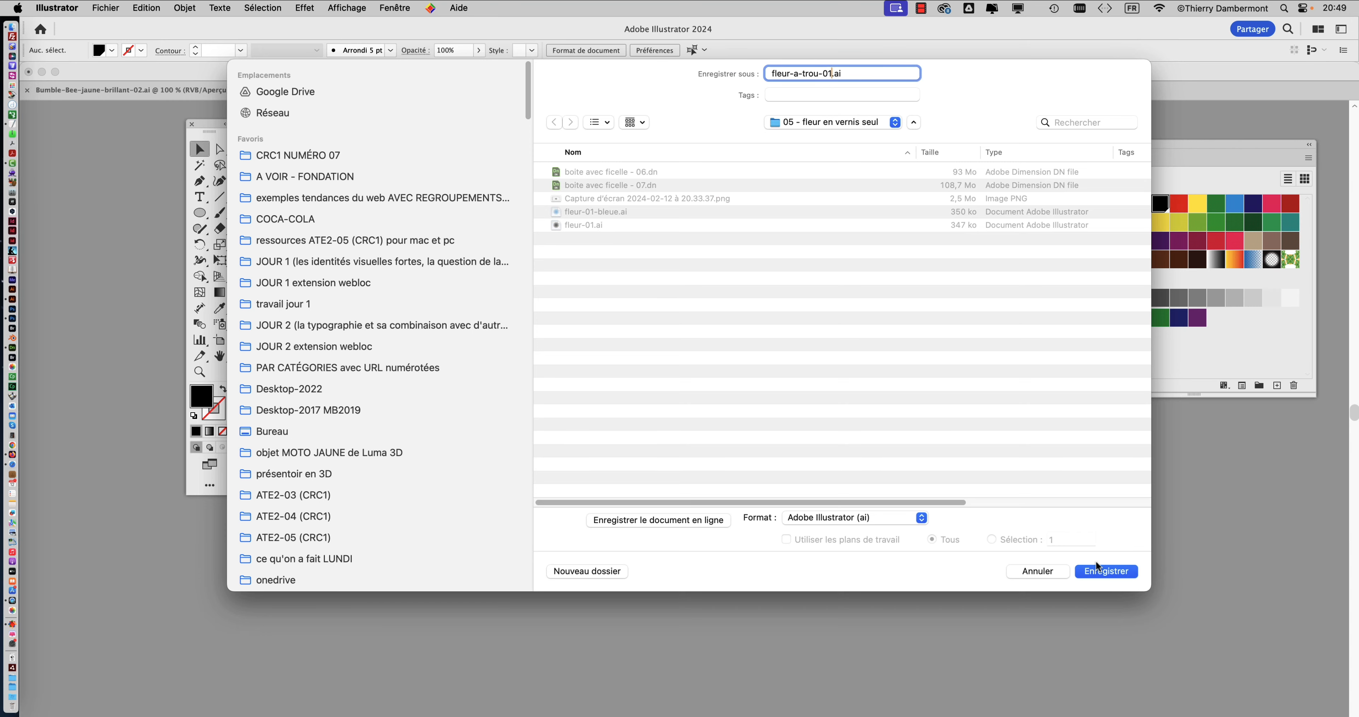
click(1100, 565)
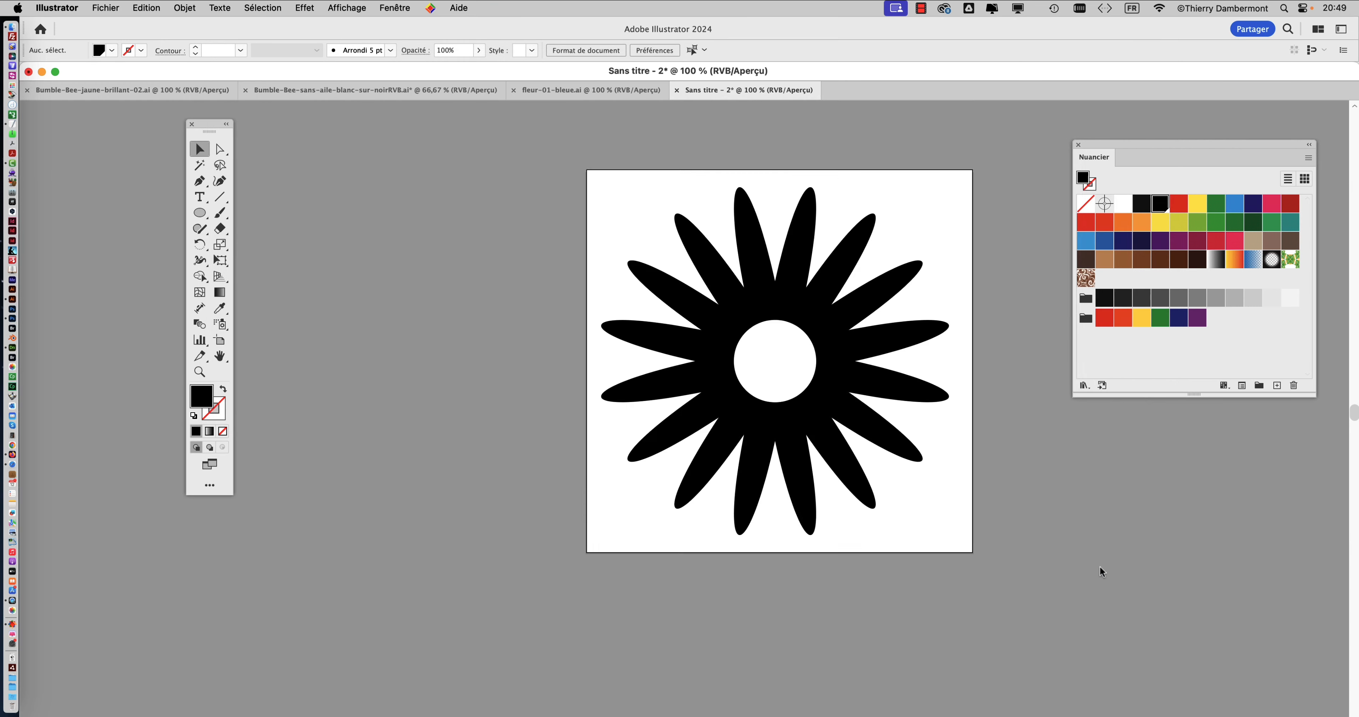
click(1008, 525)
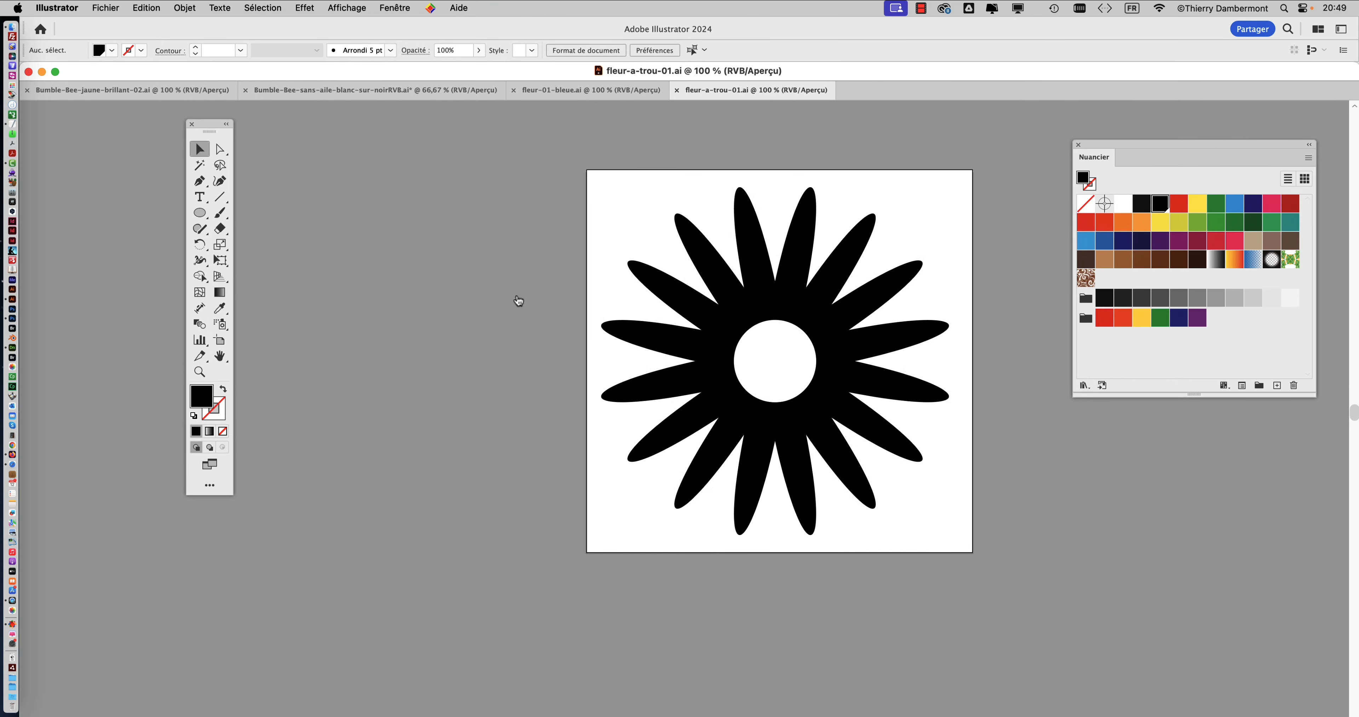
- Switch to Dimension and select the box object inside the group "Boîte emballée avec ficelle 17"
key(super+Tab)
click(456, 369)
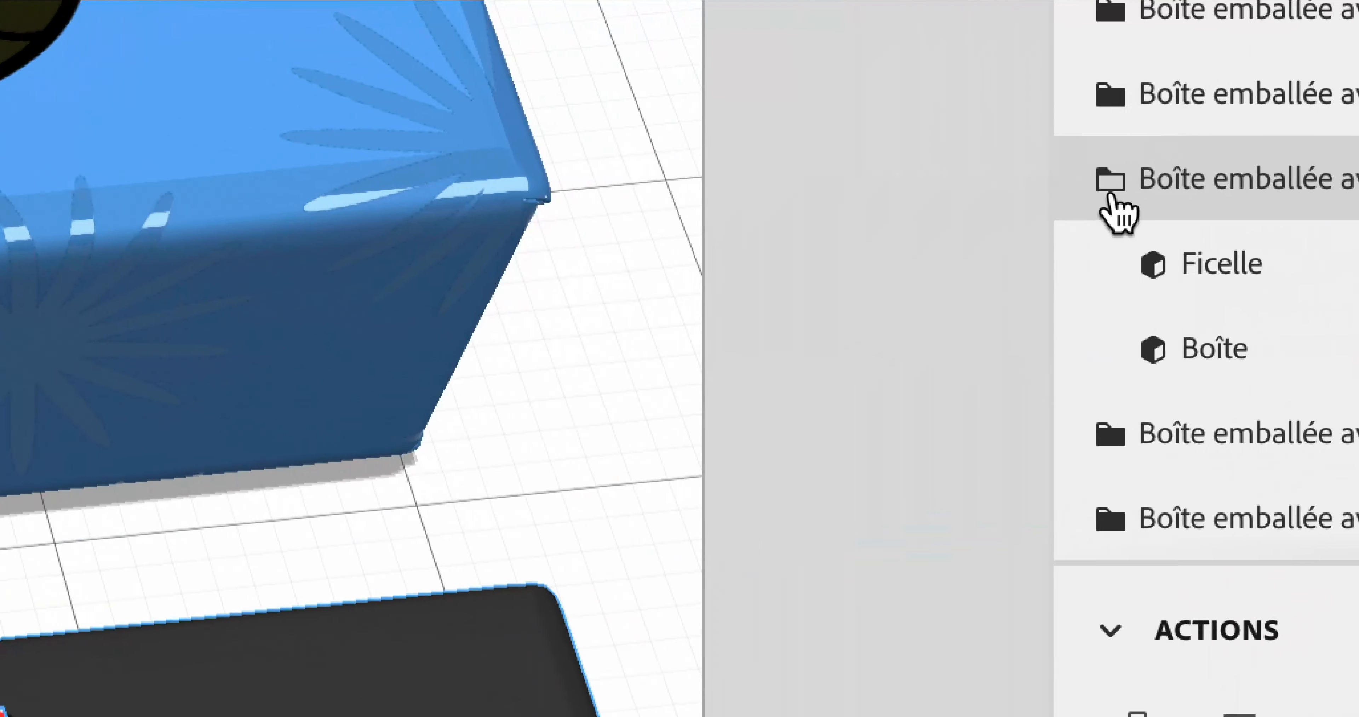
click(1255, 356)
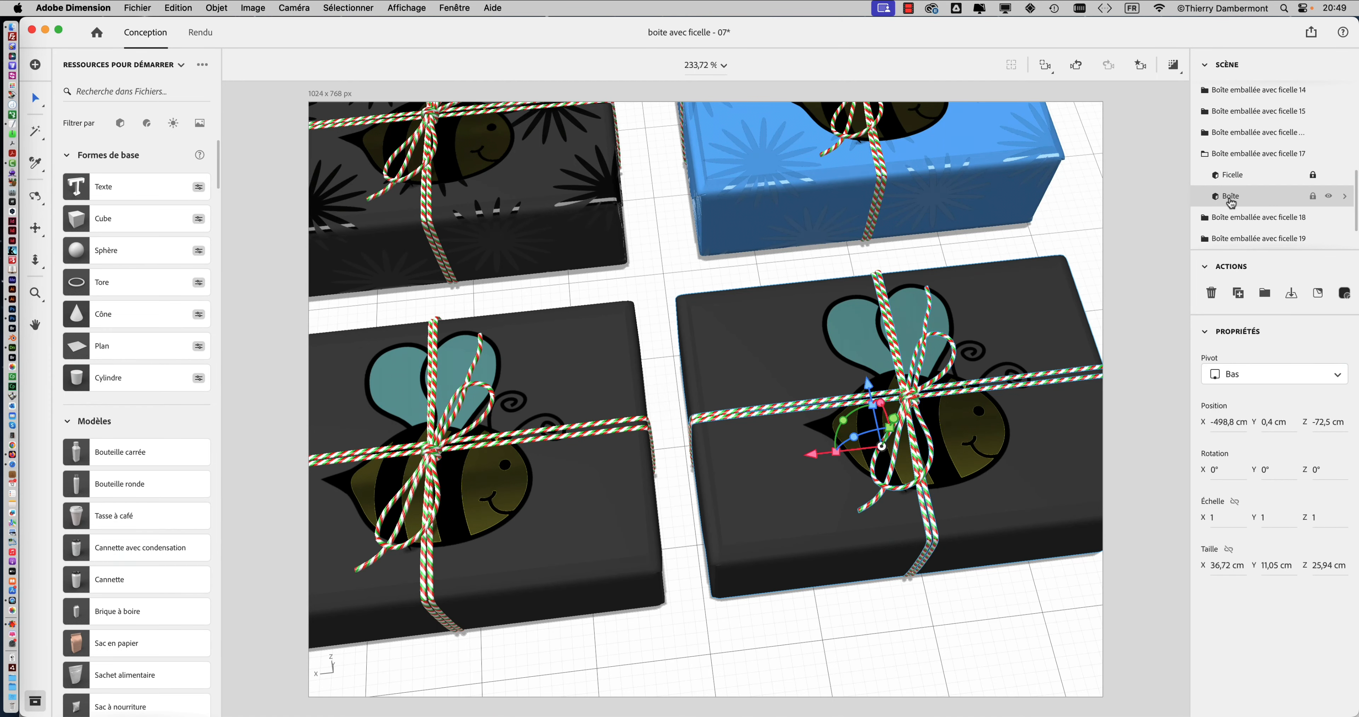
middle_drag(923, 312, 674, 275)
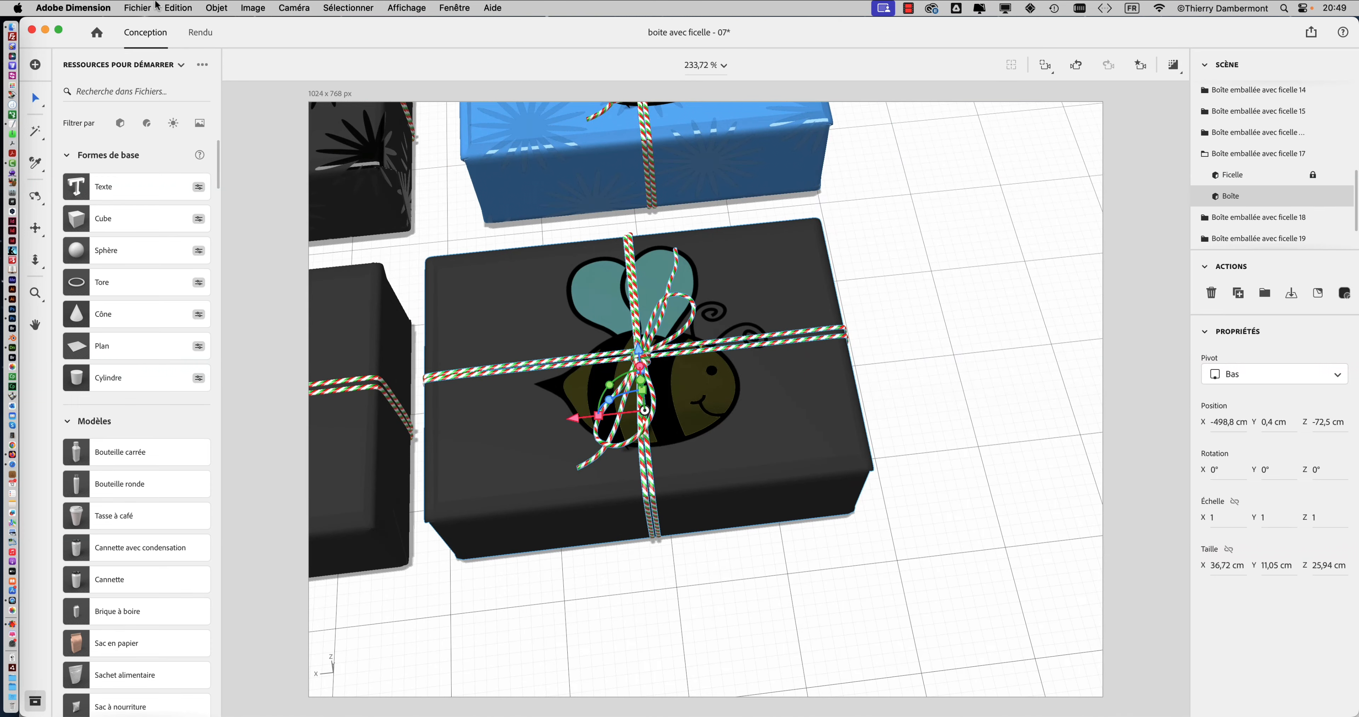
- Place the image fleur-a-trou-01.ai from the "05 - fleur en vernis seul" folder on the selected black box
click(137, 8)
mouse_move(165, 184)
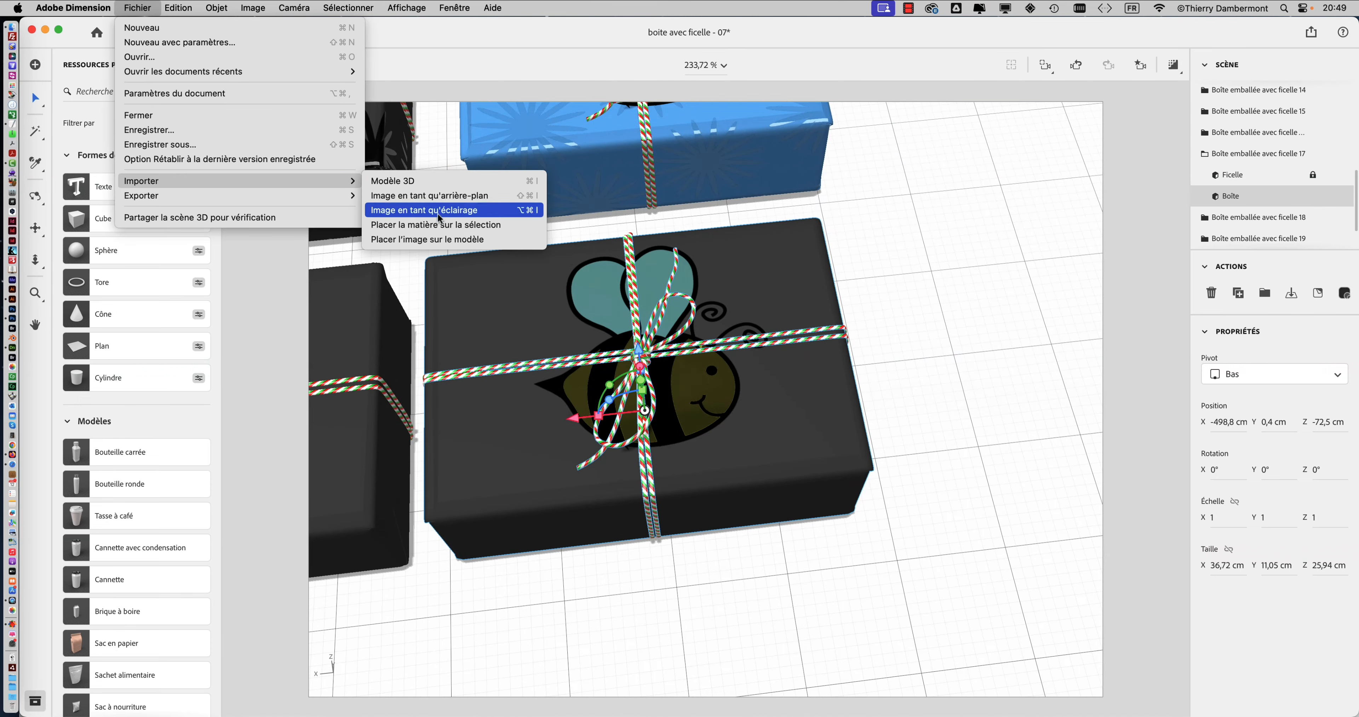
click(433, 239)
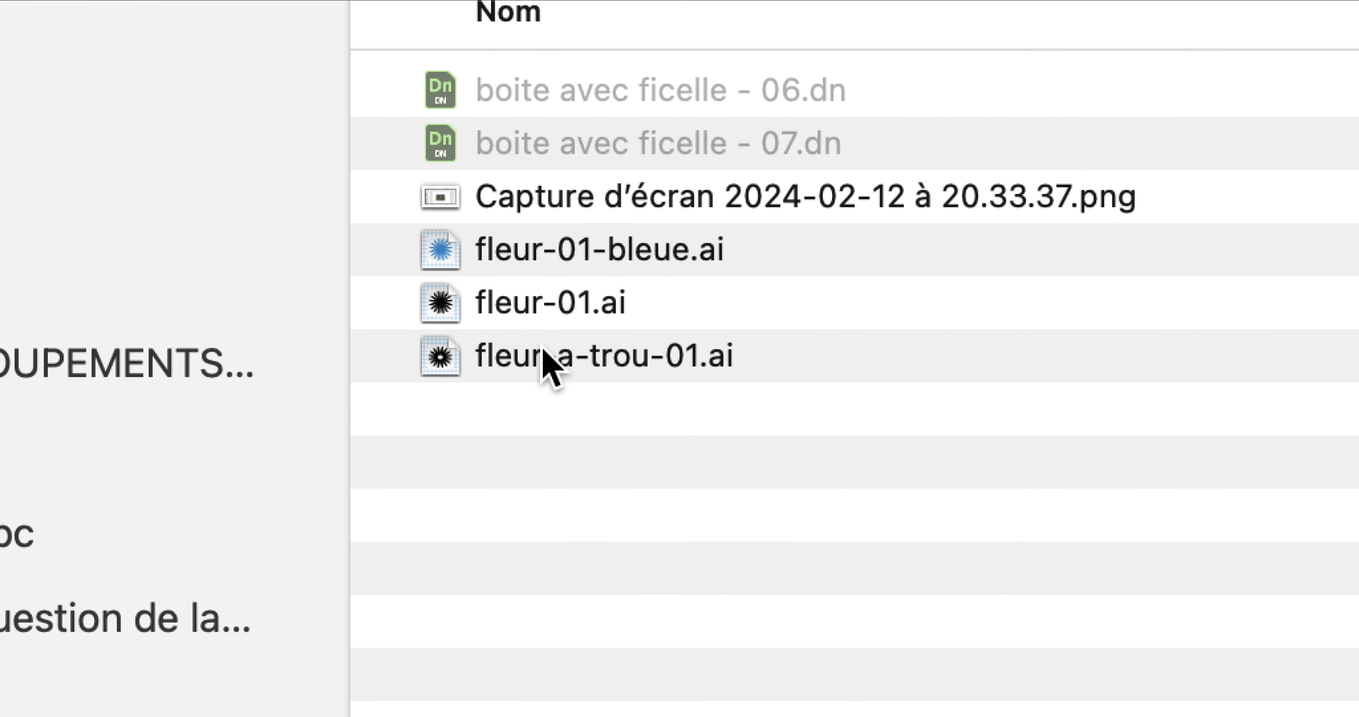
click(554, 346)
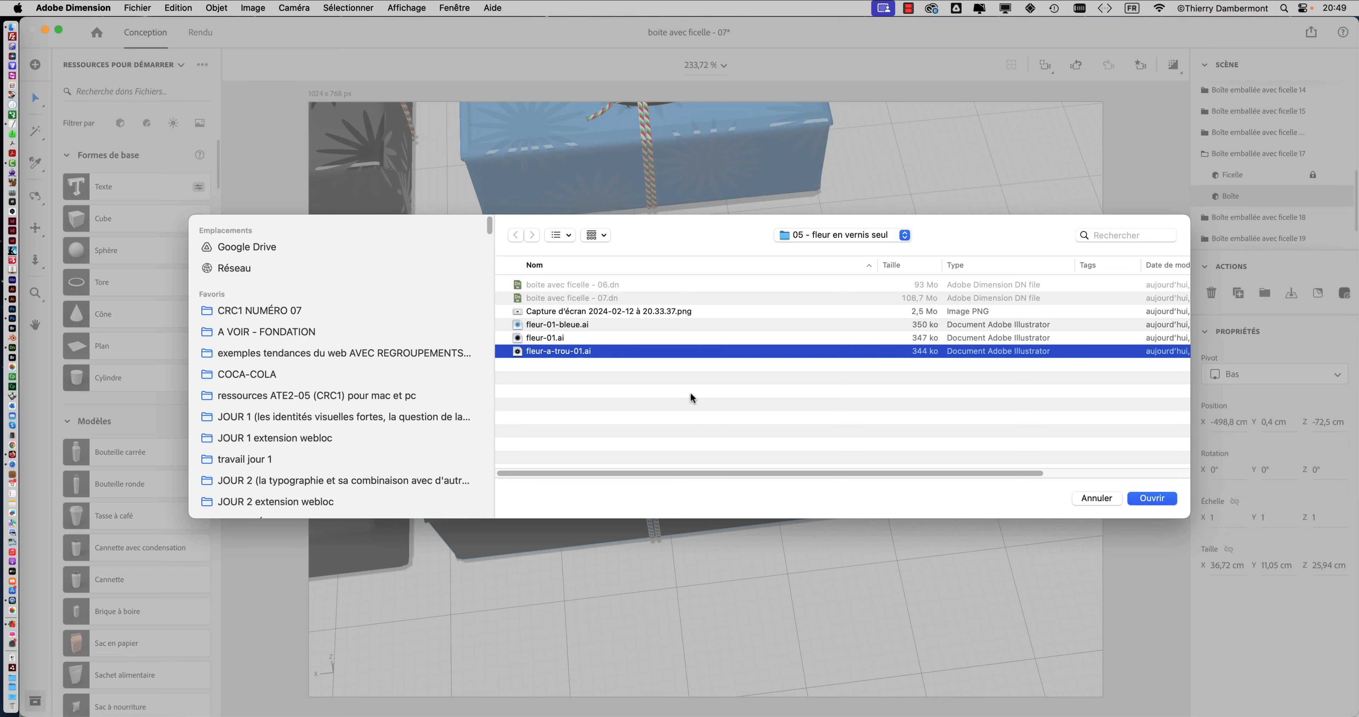
click(1151, 498)
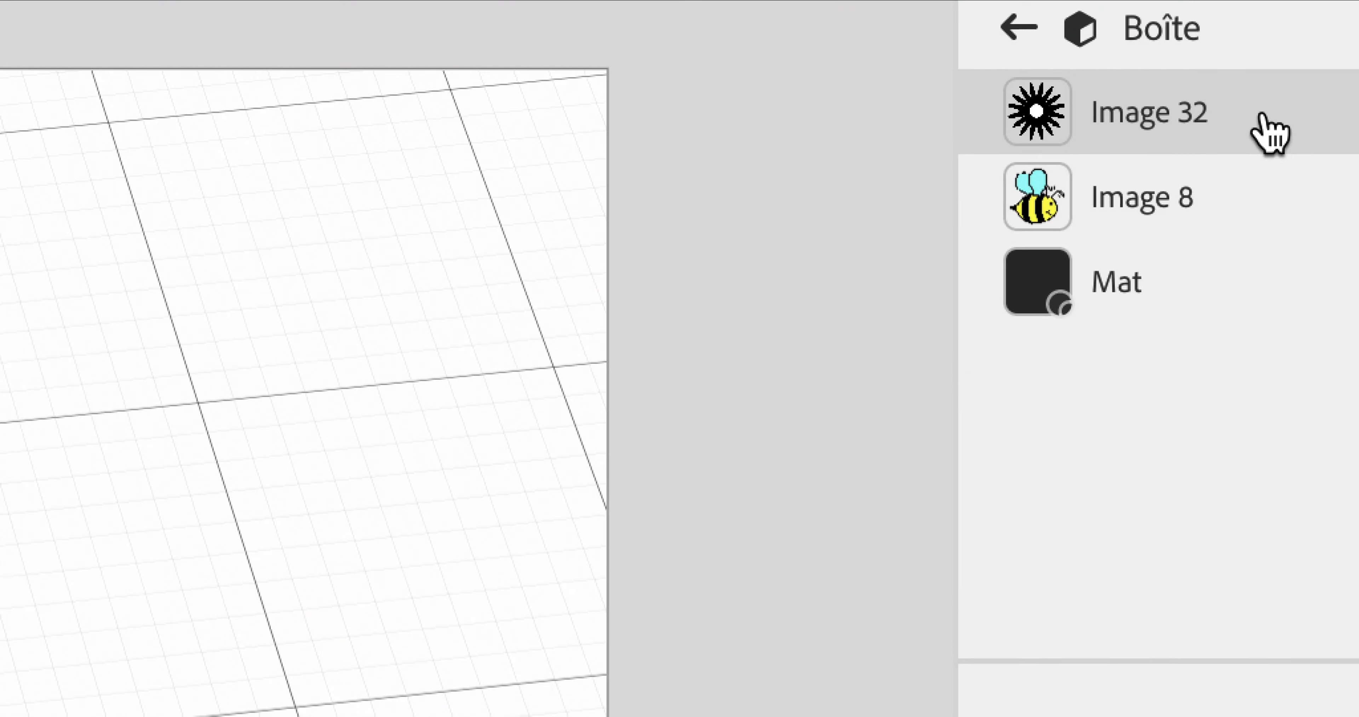
- Put the flower image beneath the bee image in the box's layer order and change its placement to Fond
drag(1262, 114, 1267, 204)
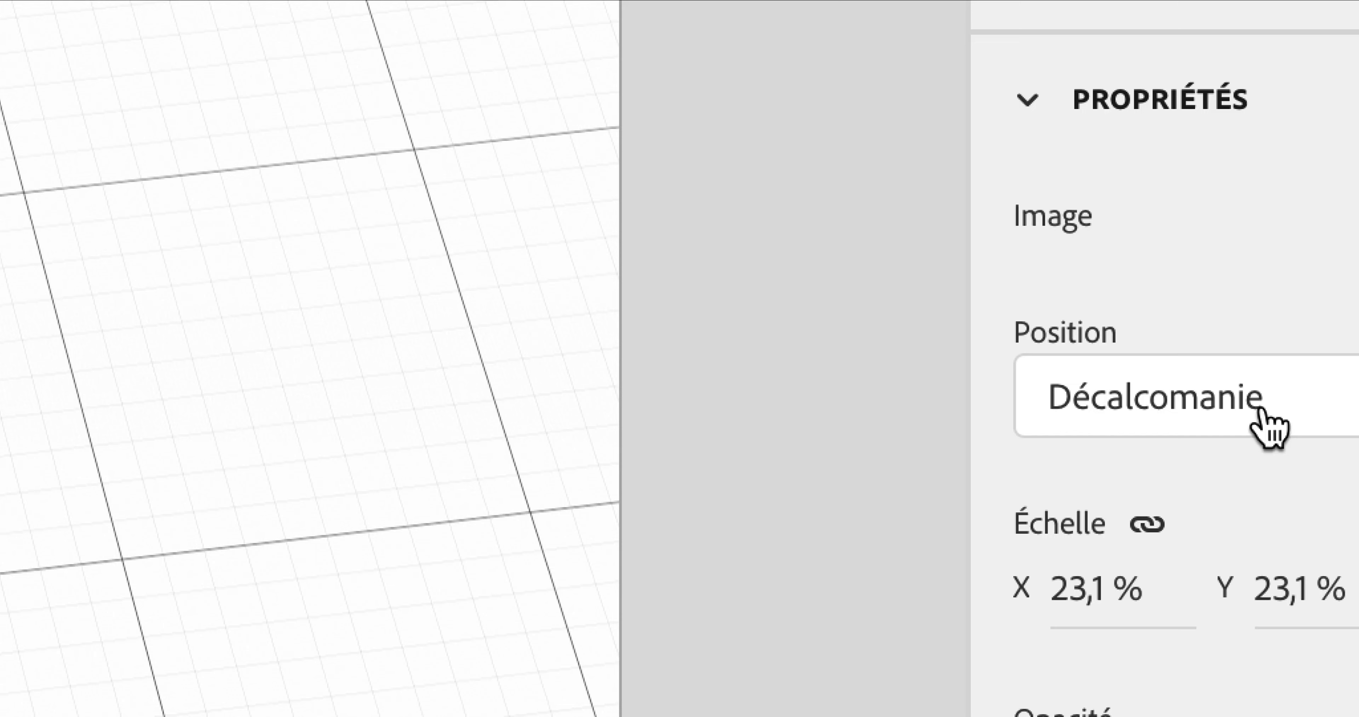
click(1261, 411)
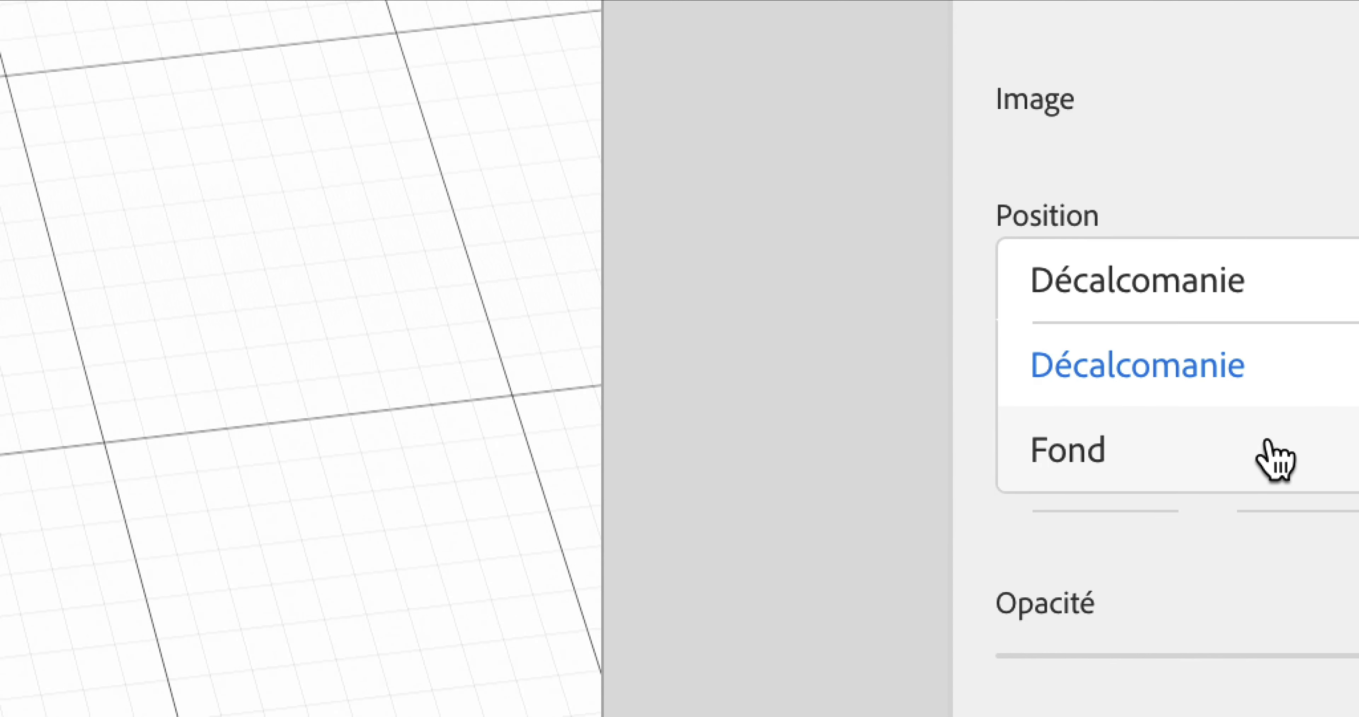
click(1266, 567)
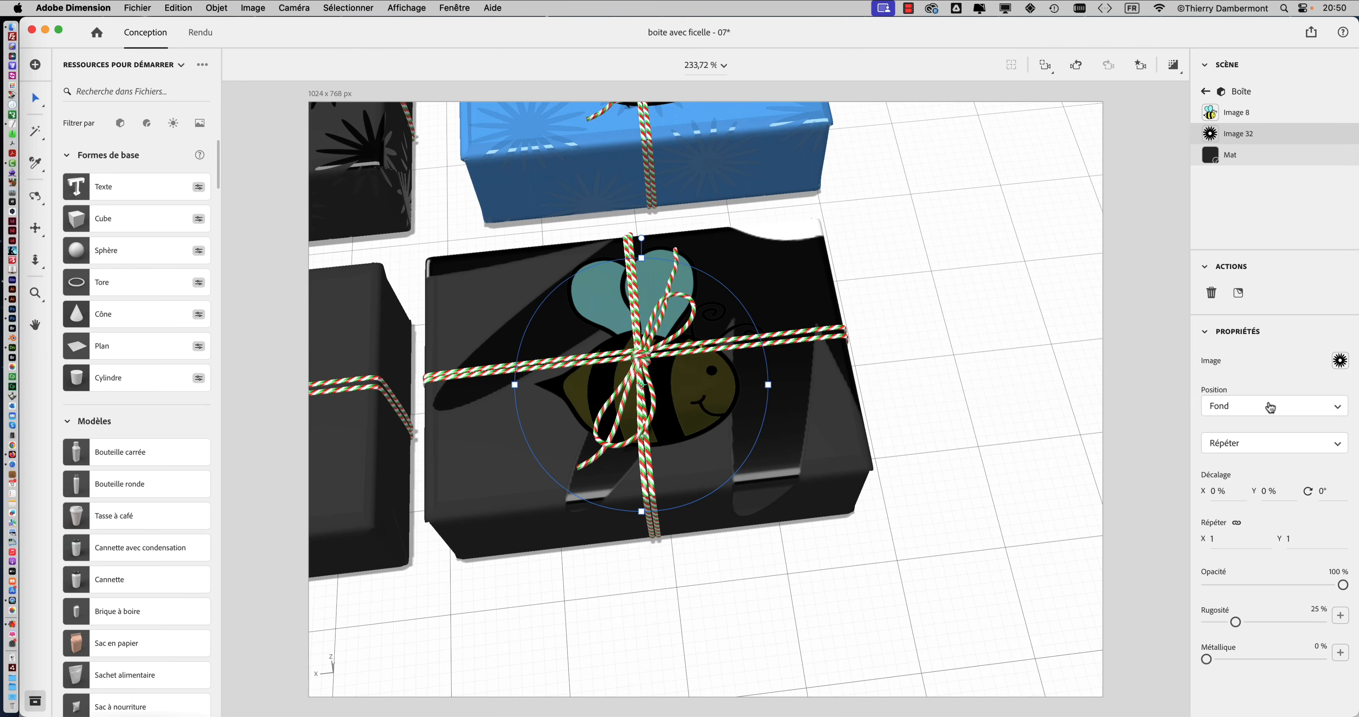
- Set the flower pattern's repeat to 6.5 in X and Y
right_drag(812, 421, 884, 475)
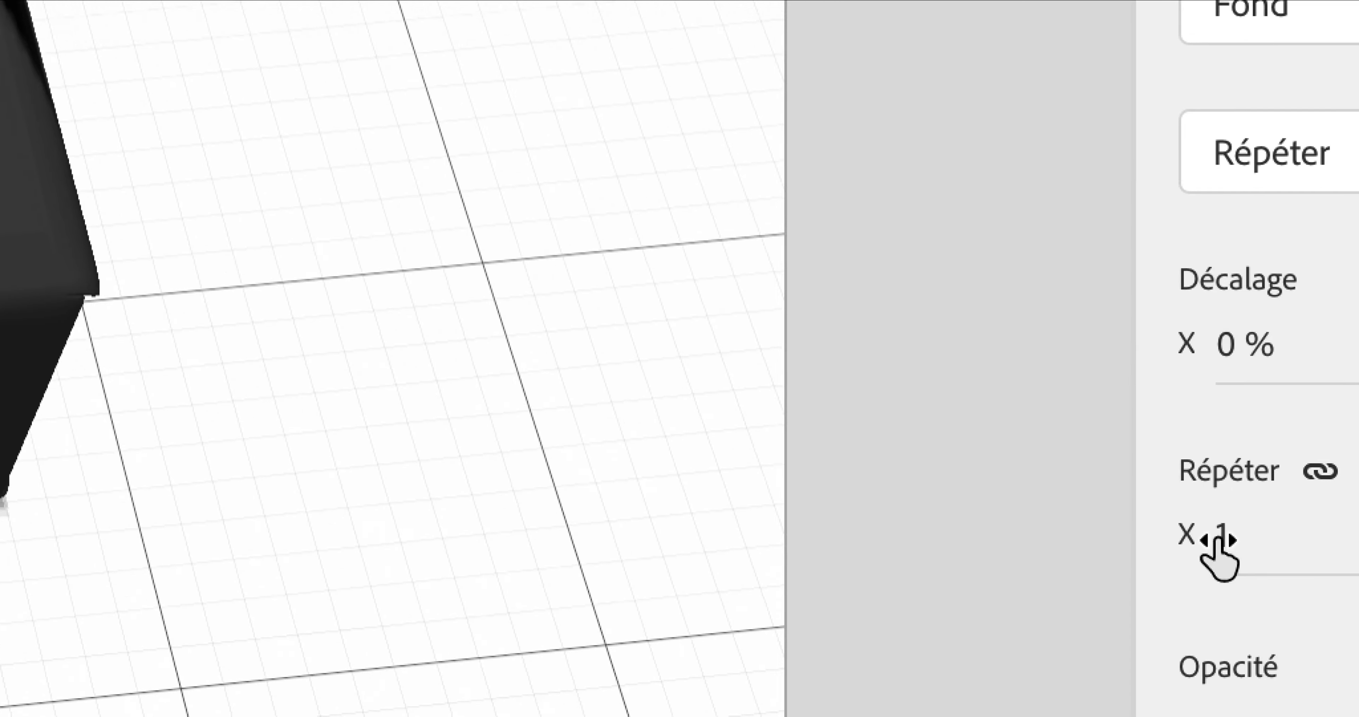
drag(1097, 569, 1234, 543)
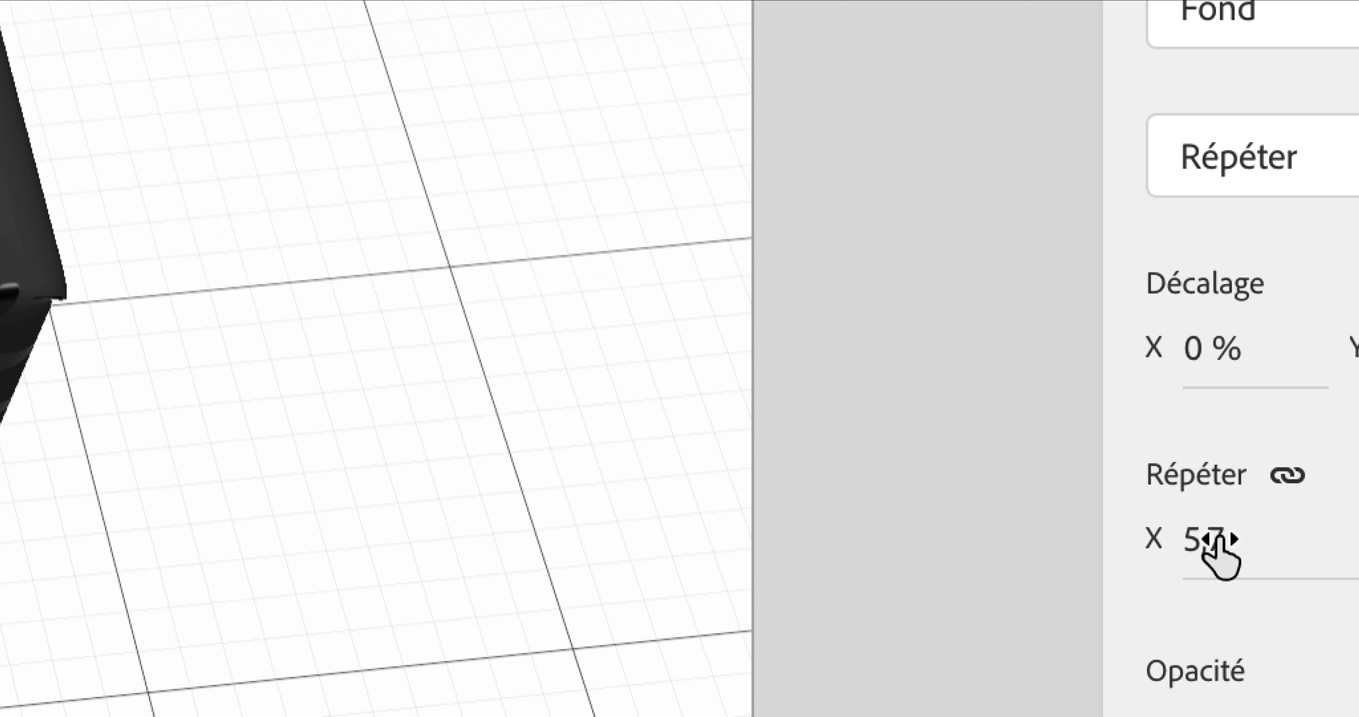
drag(1218, 542, 1358, 540)
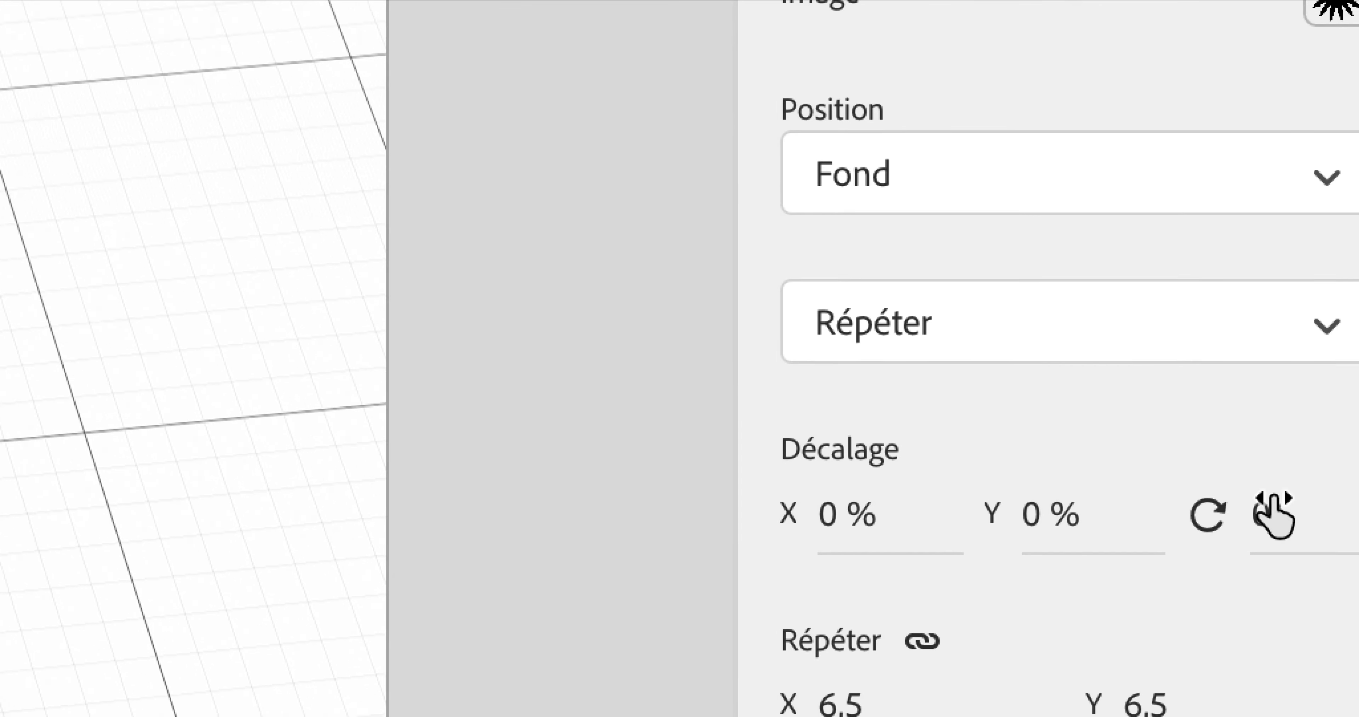
- Rotate the flower pattern on the box to 45°
drag(1276, 512, 1334, 494)
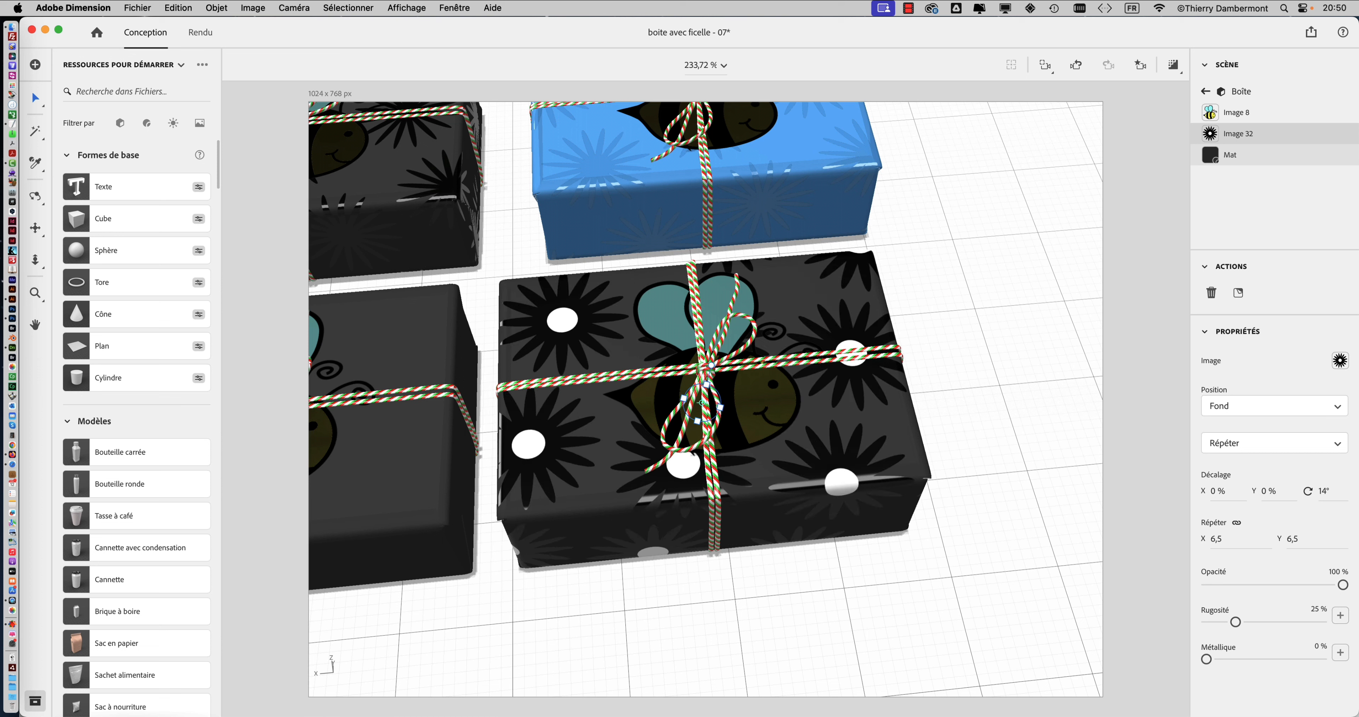
click(1321, 494)
key(Tab)
click(1321, 495)
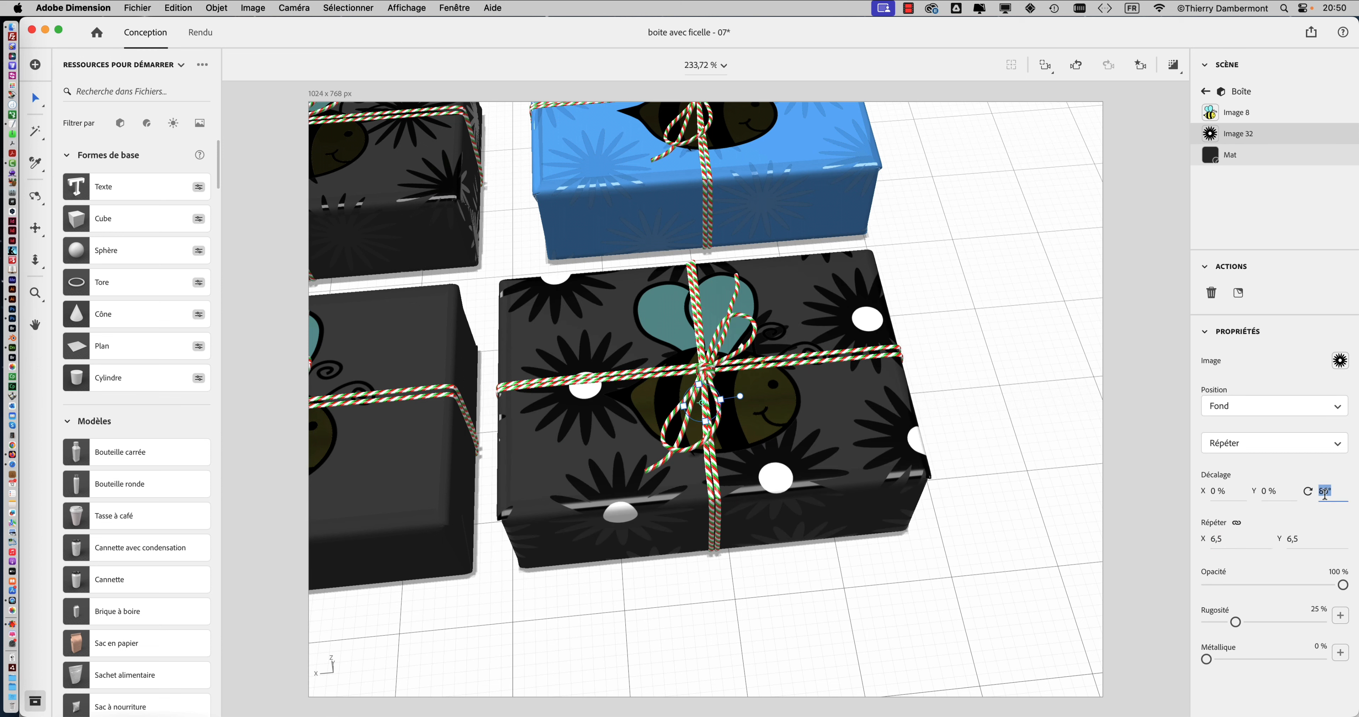
text(45)
key(Tab)
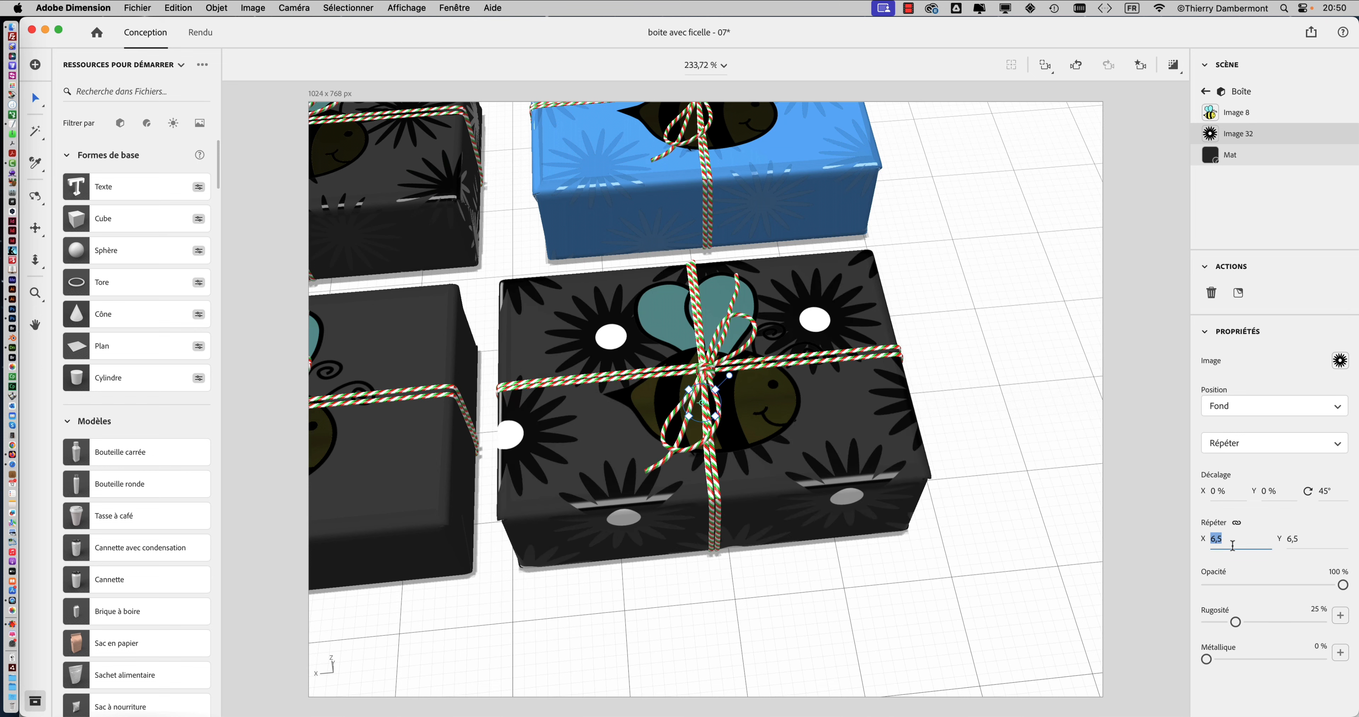
- Set the flower pattern's repeat to 15 in X and Y and examine it from another angle
text(15)
key(Tab)
right_drag(908, 453, 871, 568)
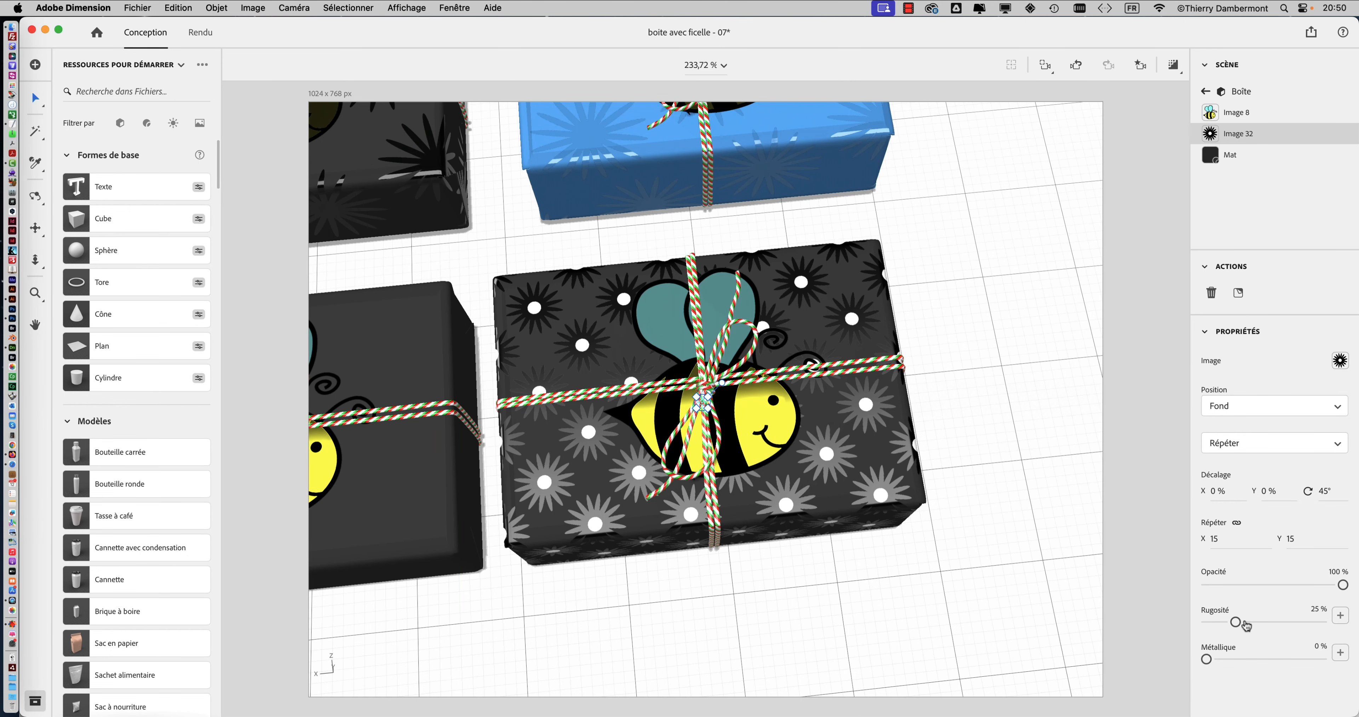
- Lower the flower image's roughness to 0 % and check its gloss on the box
drag(1229, 625, 1227, 625)
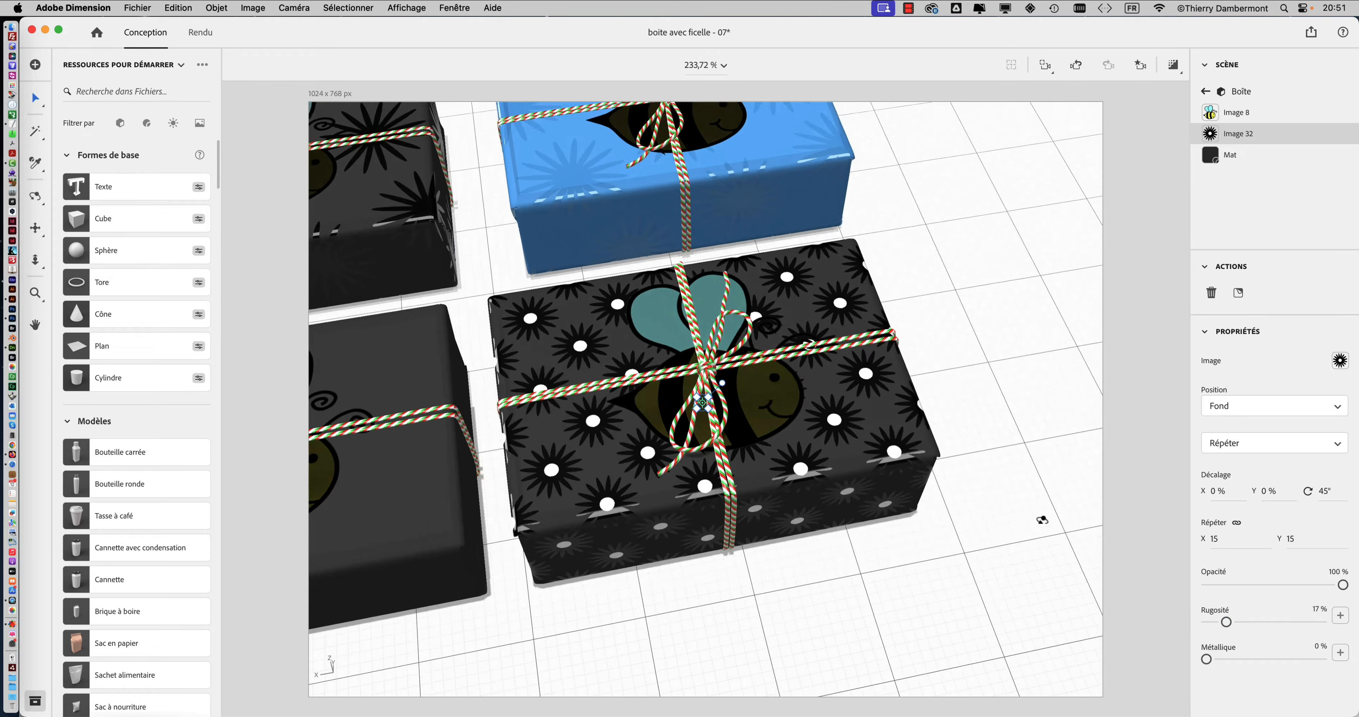
drag(1227, 624, 1206, 623)
right_drag(948, 576, 843, 574)
- Switch to Illustrator and expand the appearance of the black petal shape in fleur-a-trou-01.ai
key(super+Tab)
key(super+Tab)
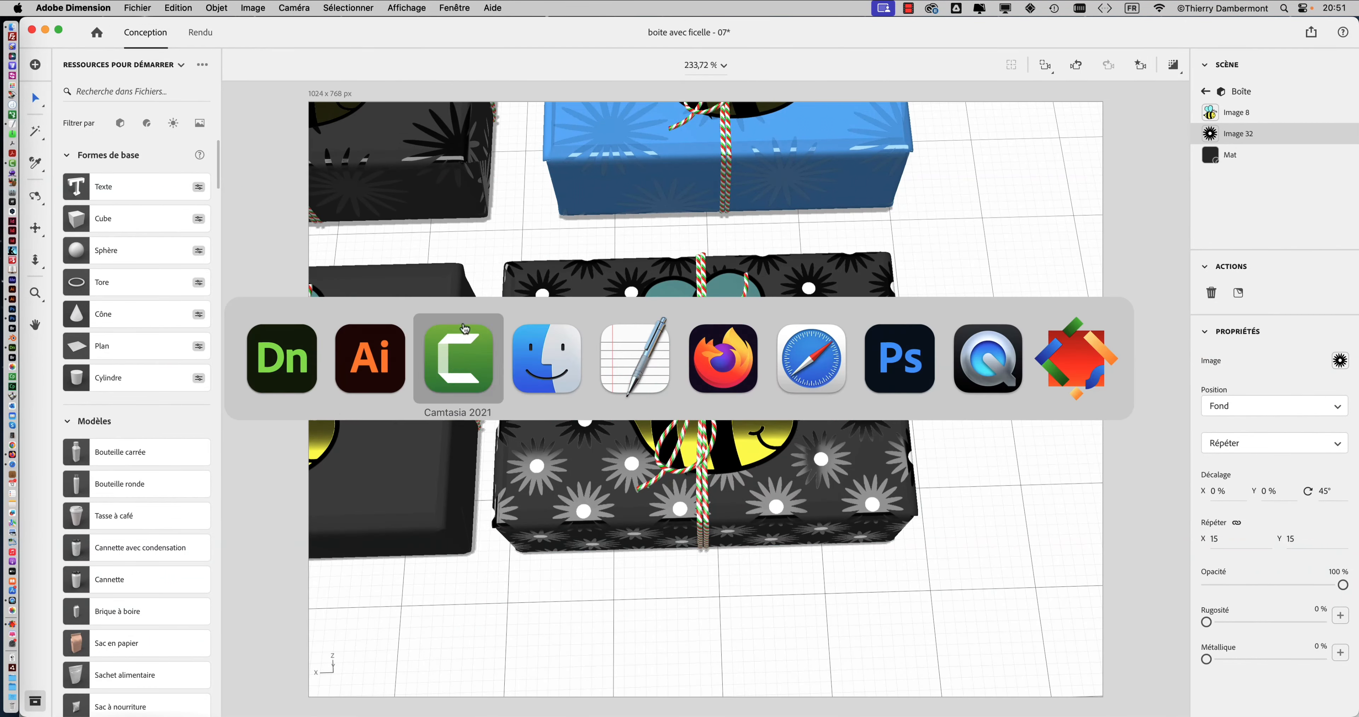
key(super+shift+Tab)
click(765, 359)
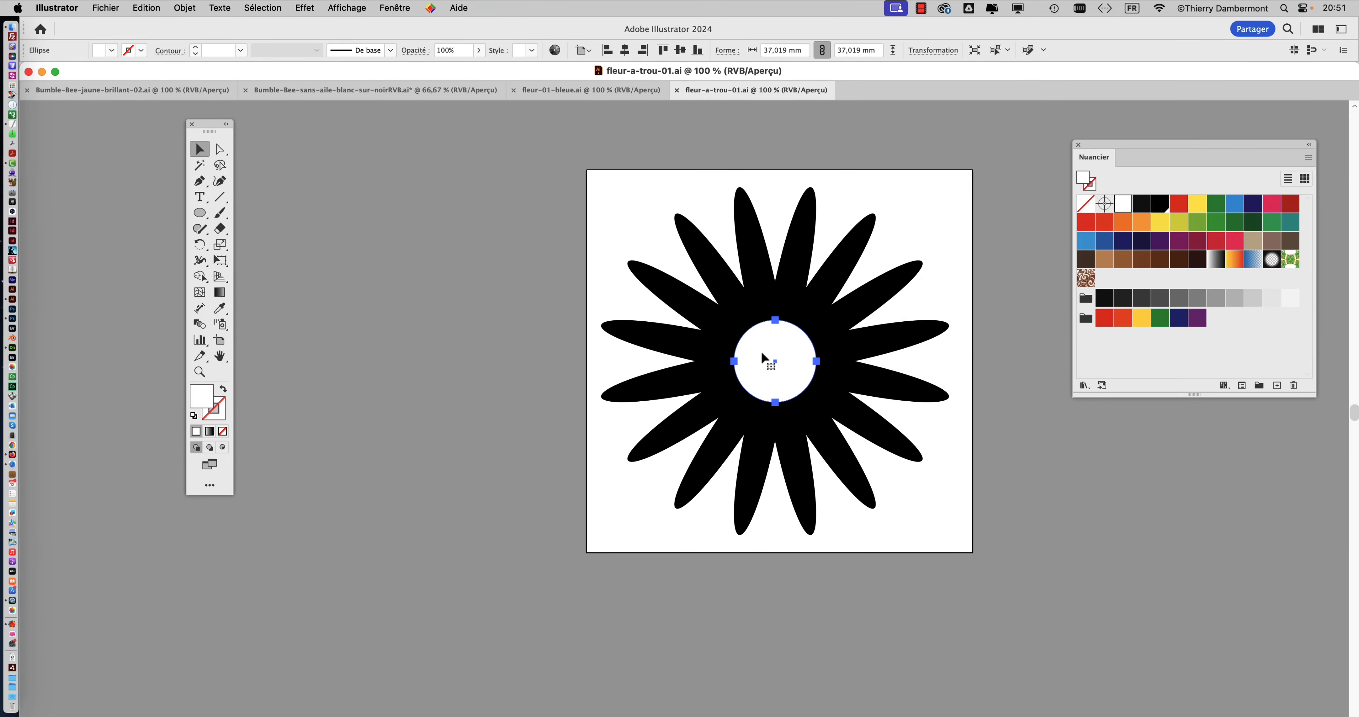
click(732, 334)
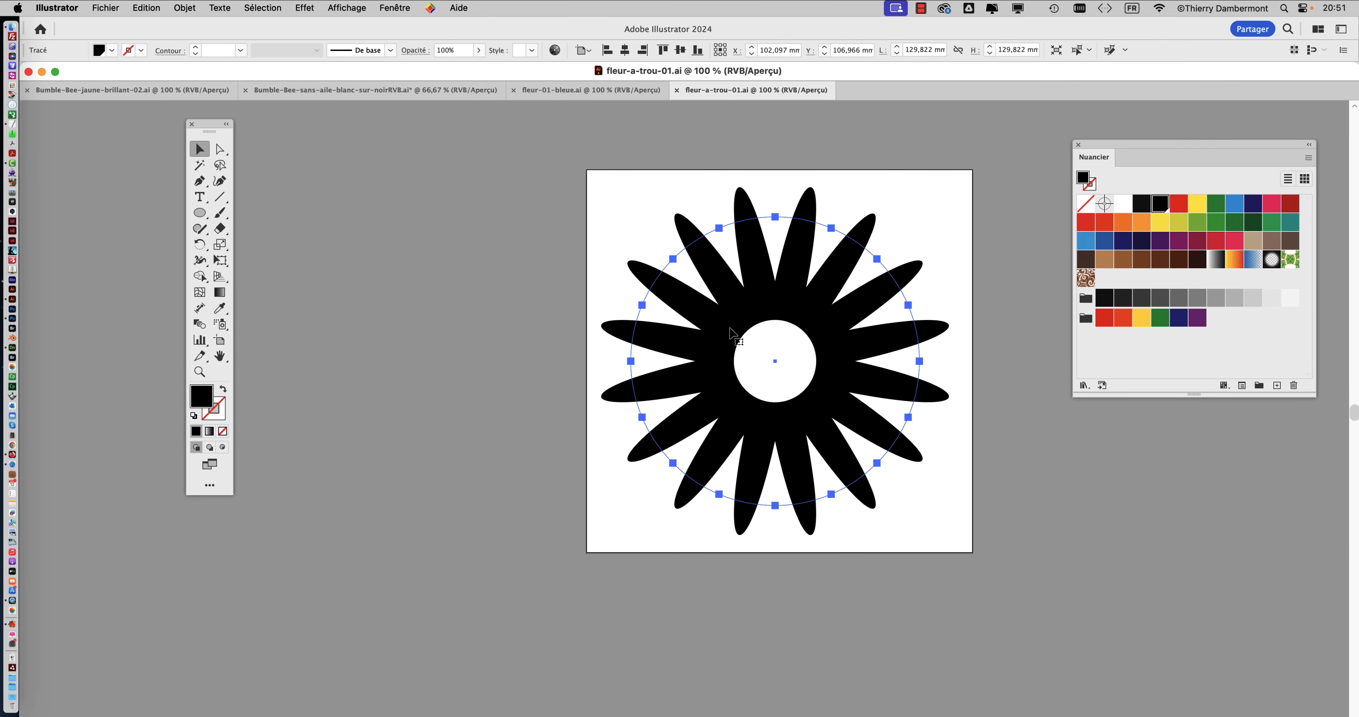
click(192, 7)
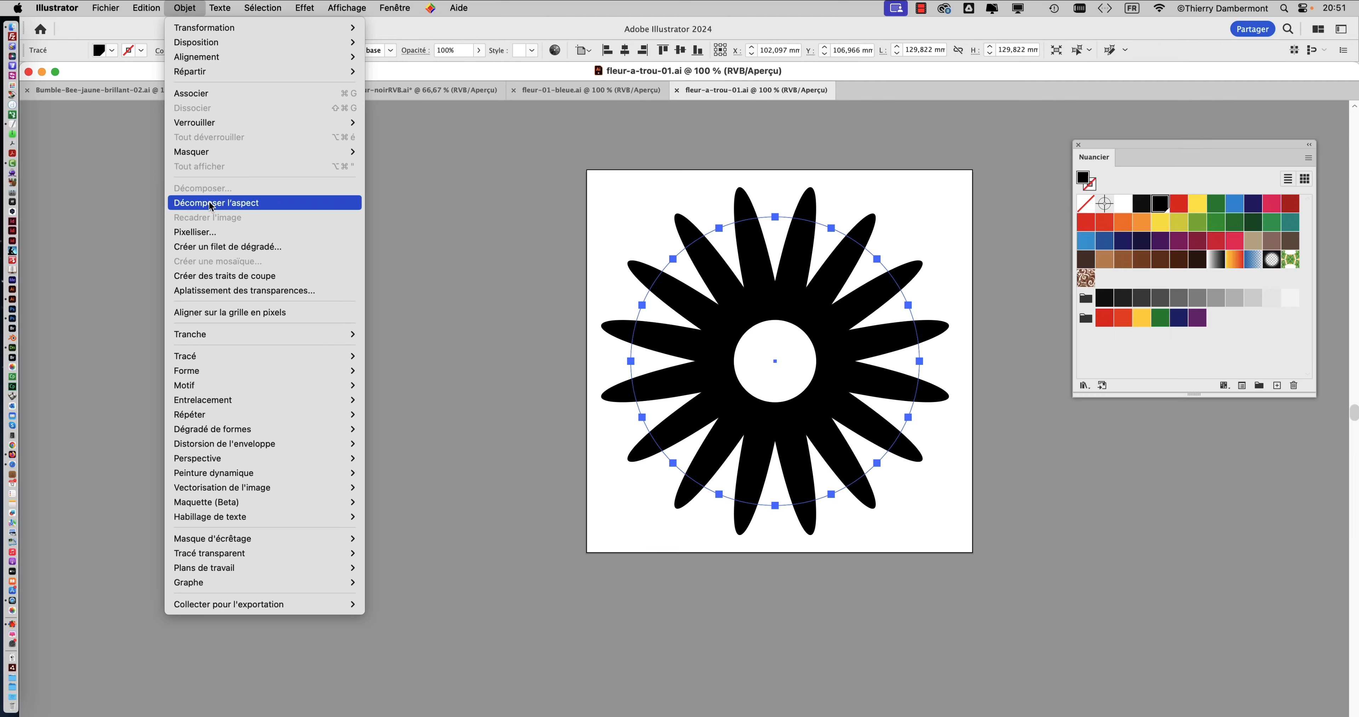
click(211, 204)
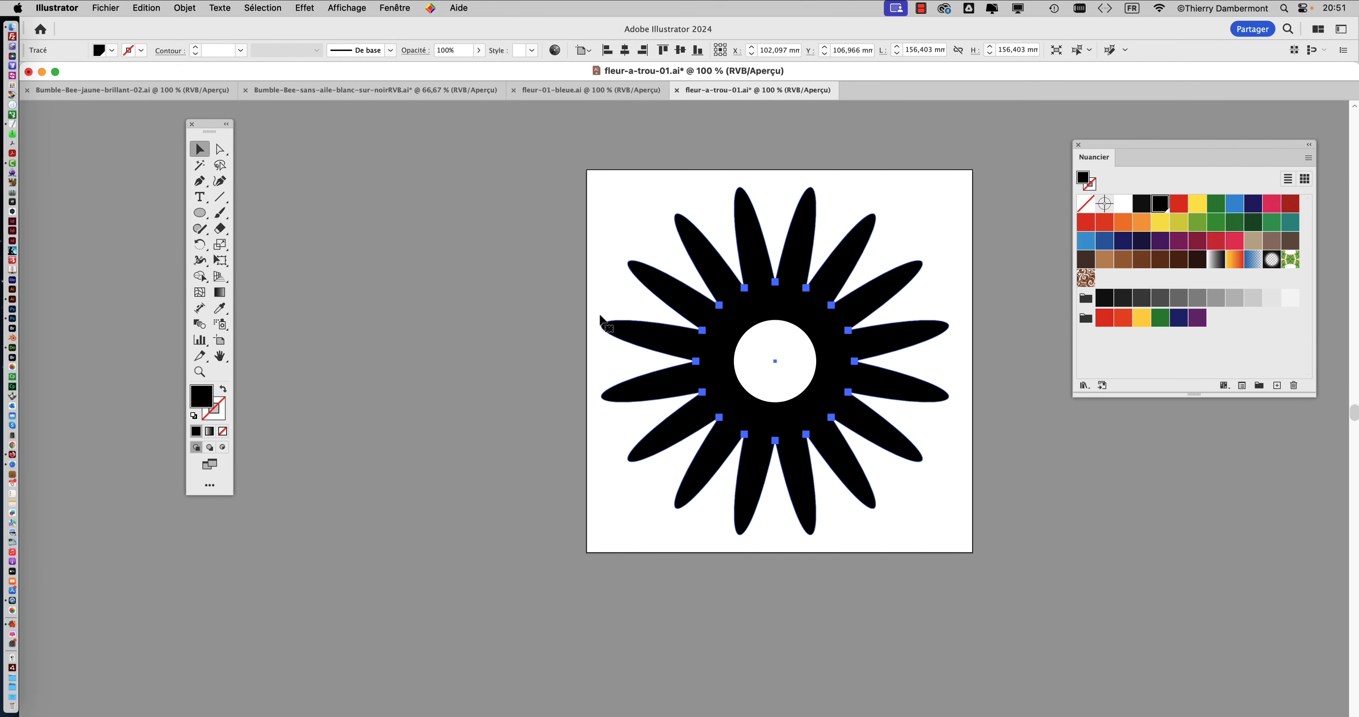
- Examine the outlines of the expanded petals and the white centre circle together, and select the petals alone
click(751, 356)
drag(582, 234, 848, 437)
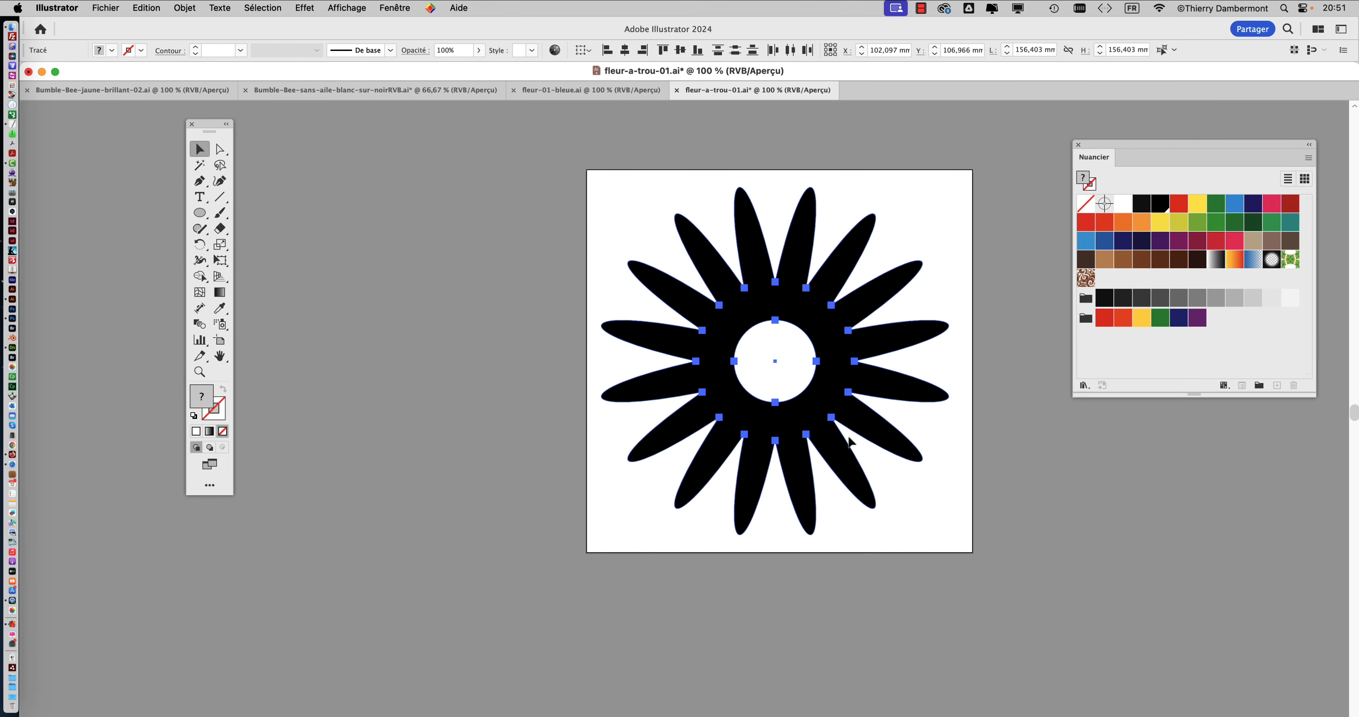
alt+scroll(793, 363, up, 2)
alt+scroll(794, 363, down, 1)
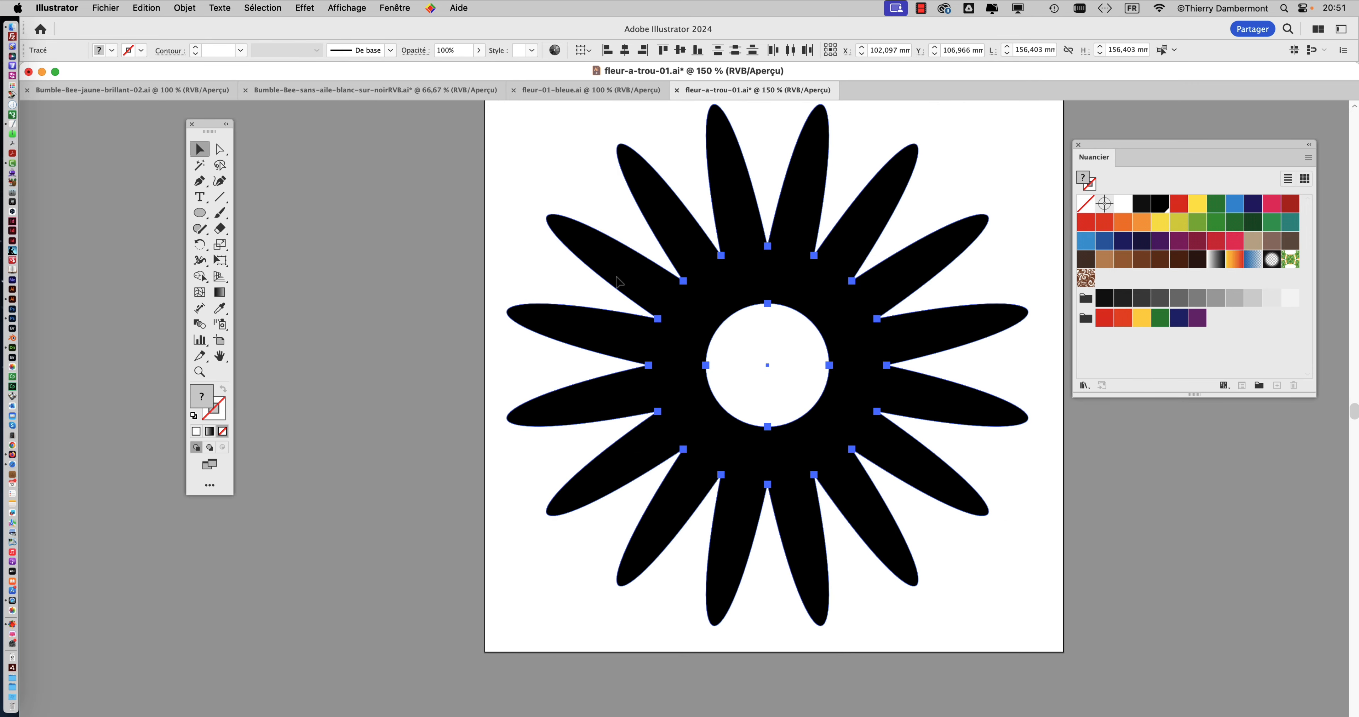
click(942, 196)
click(880, 206)
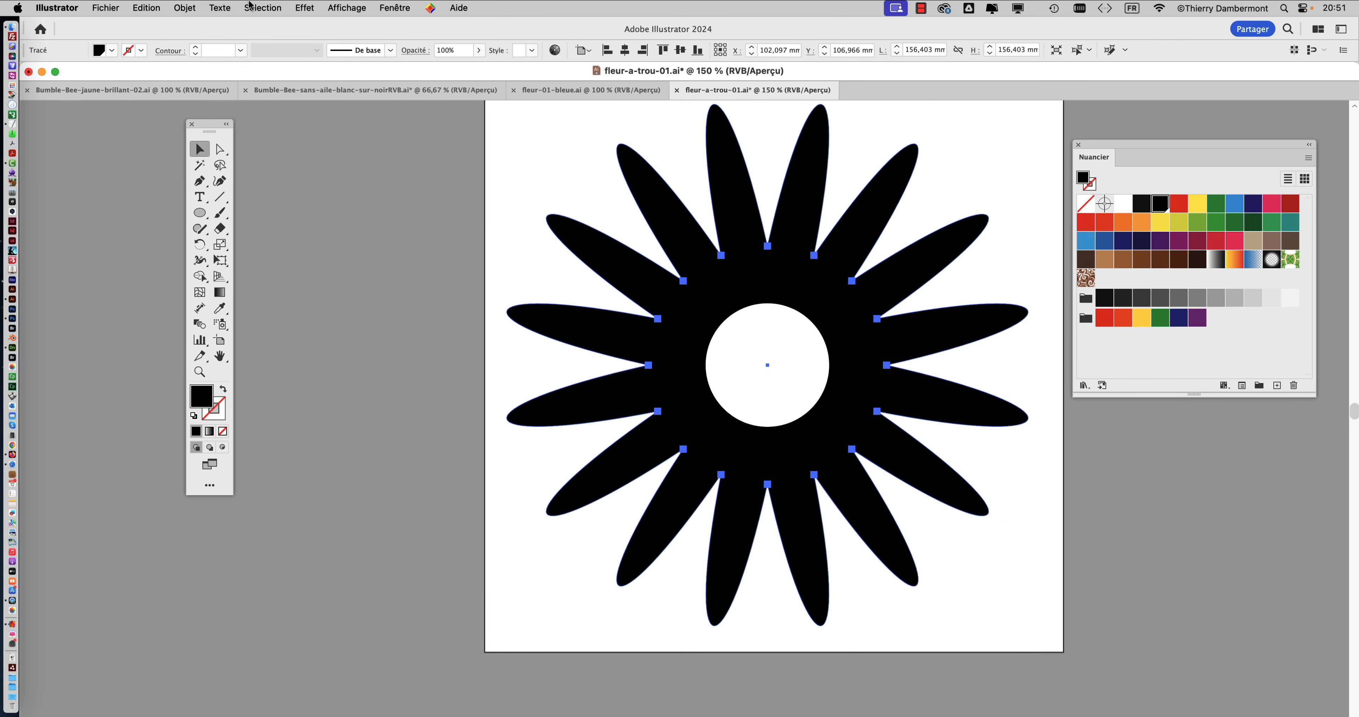
- Try to expand the petal shape further with the Expand command, and leave nothing selected
click(185, 8)
click(205, 188)
click(191, 6)
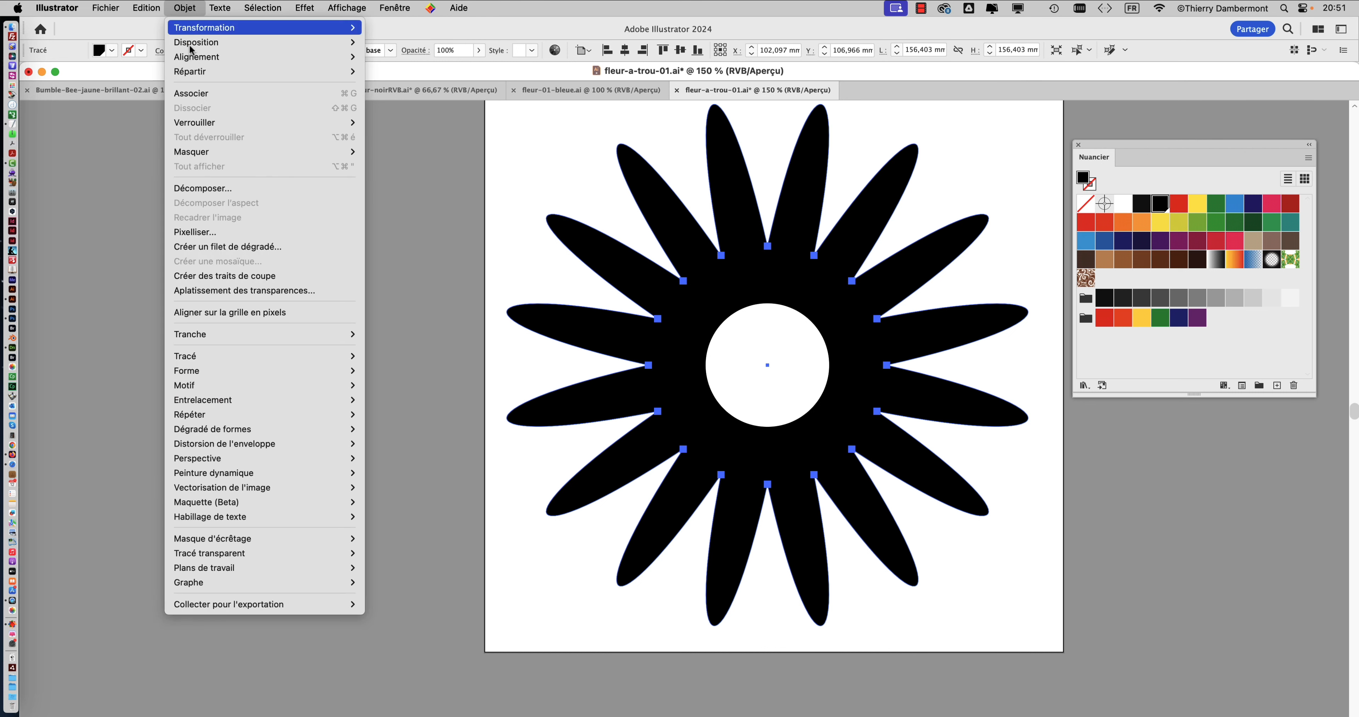
click(479, 206)
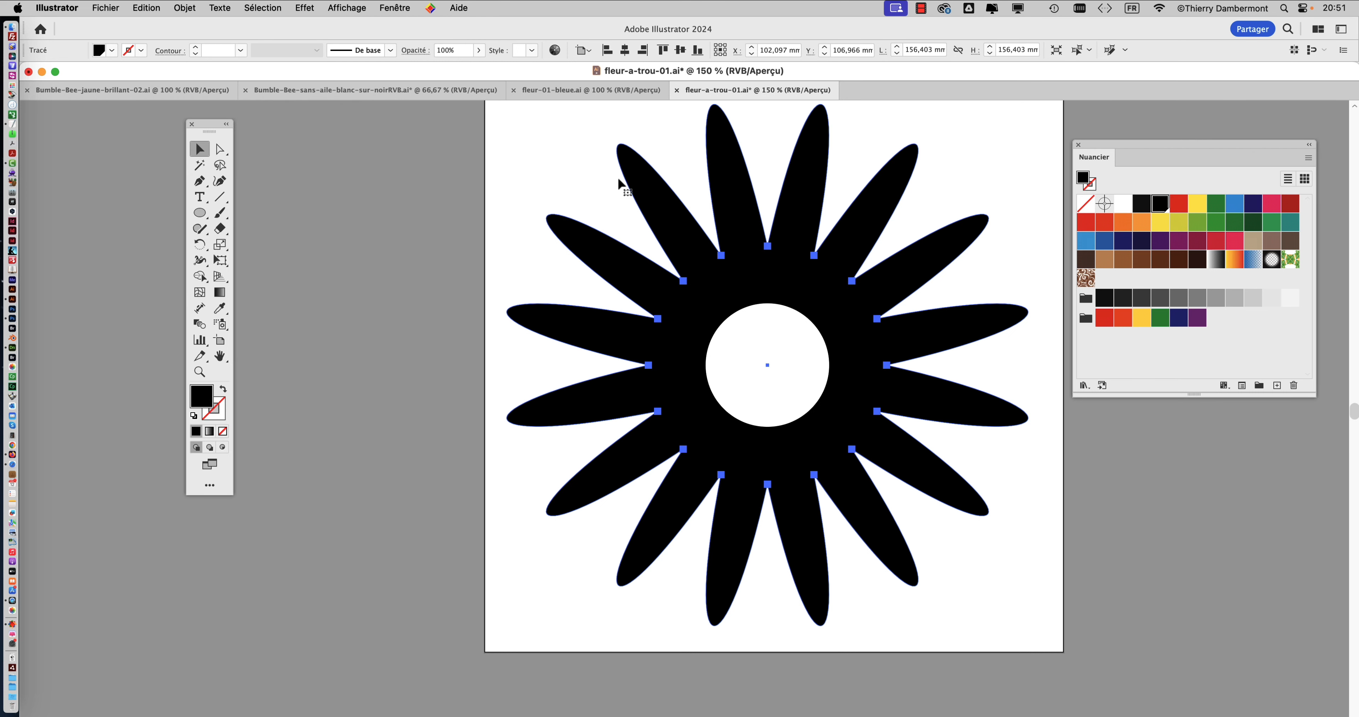
click(490, 261)
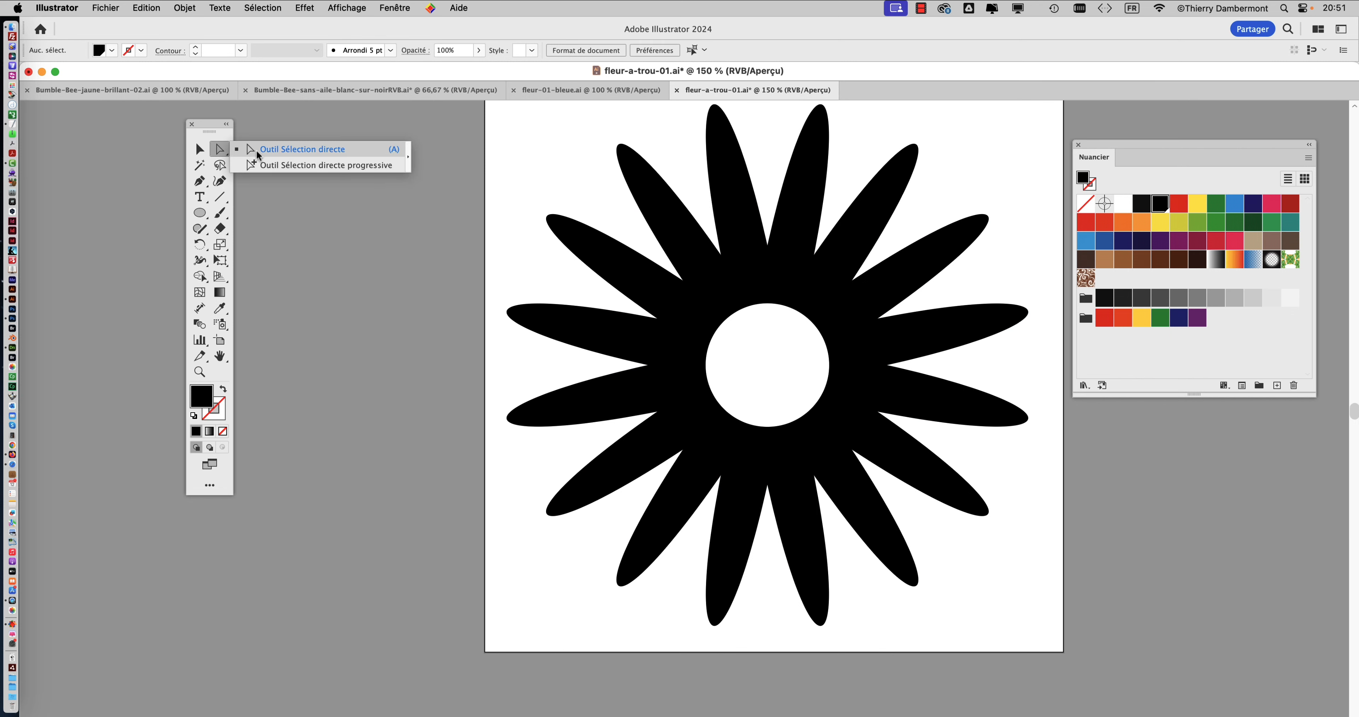